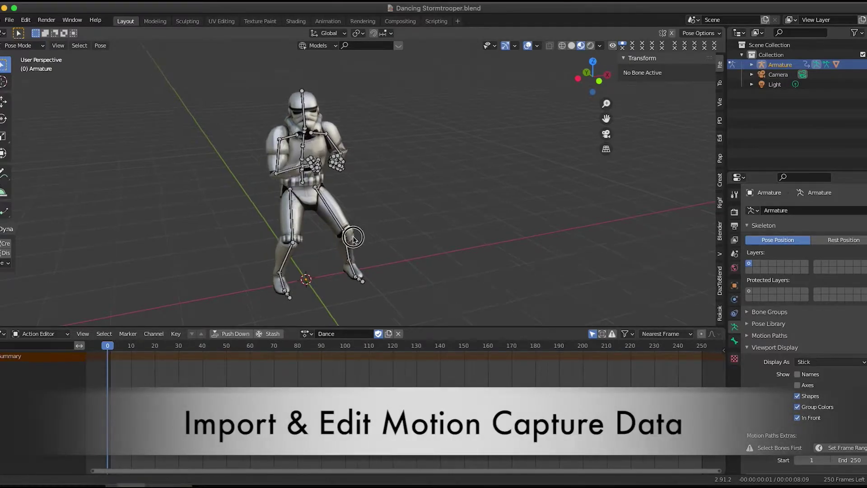
- Scrub the Dance action through frames 0–20 and its middle, then select all bones
{"action": "left_click_drag", "start_coordinate": [109, 346], "coordinate": [107, 368]}
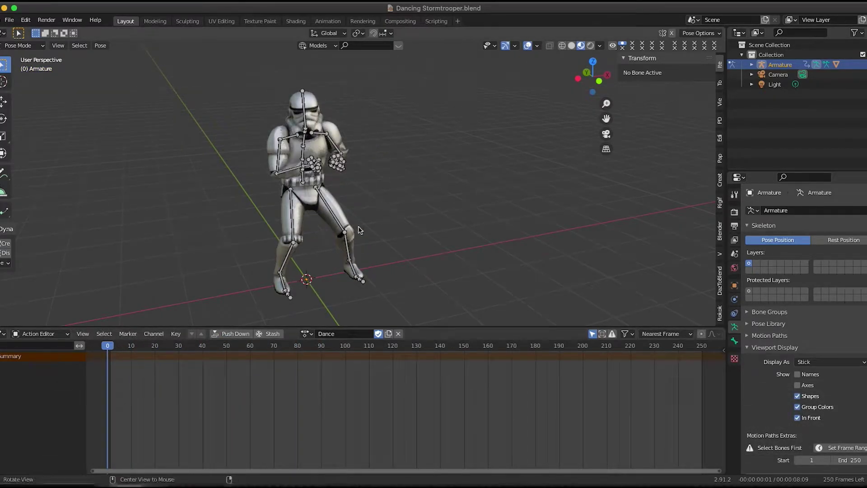
{"action": "mouse_move", "coordinate": [359, 231]}
{"action": "middle_mouse_down", "text": "shift"}
{"action": "mouse_move", "coordinate": [399, 221]}
{"action": "mouse_move", "coordinate": [364, 231]}
{"action": "middle_mouse_up", "text": "shift"}
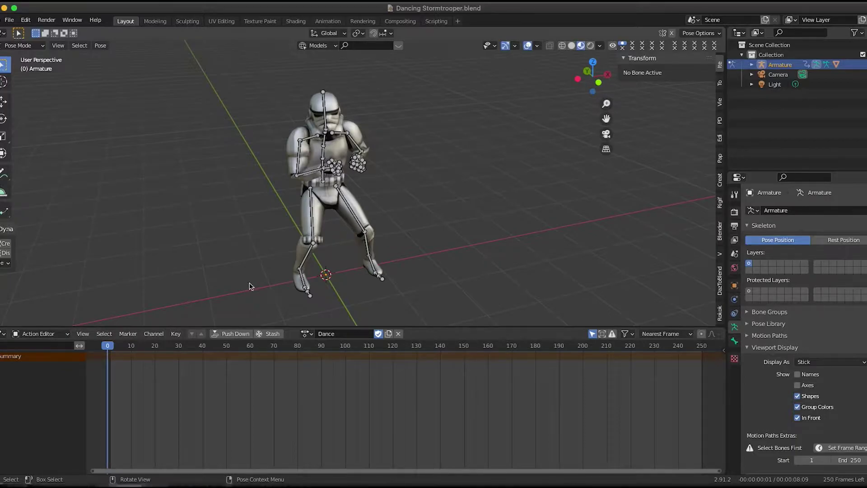
{"action": "left_click_drag", "start_coordinate": [129, 347], "coordinate": [104, 356]}
{"action": "middle_click_drag", "start_coordinate": [348, 255], "coordinate": [387, 259]}
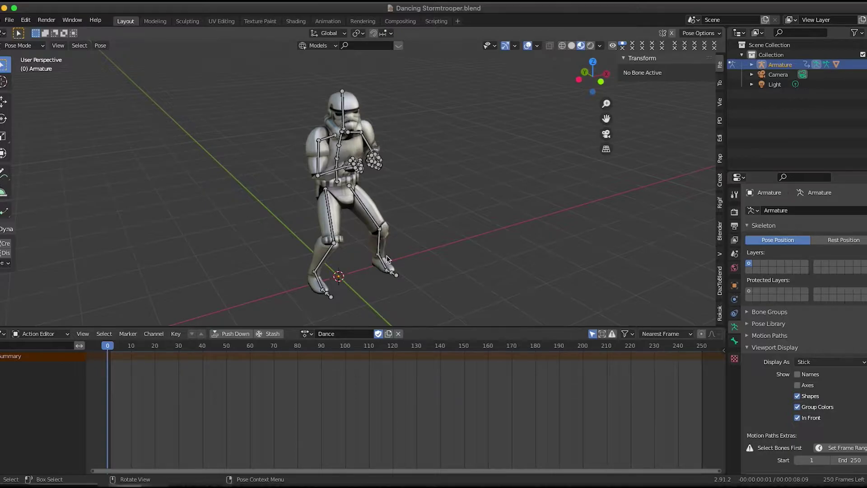
{"action": "key", "text": "a"}
- Preview the dance up to frame 105, orbiting the stormtrooper, and stop at frame 43
{"action": "left_click_drag", "start_coordinate": [150, 357], "coordinate": [107, 363]}
{"action": "middle_click_drag", "start_coordinate": [480, 233], "coordinate": [441, 214]}
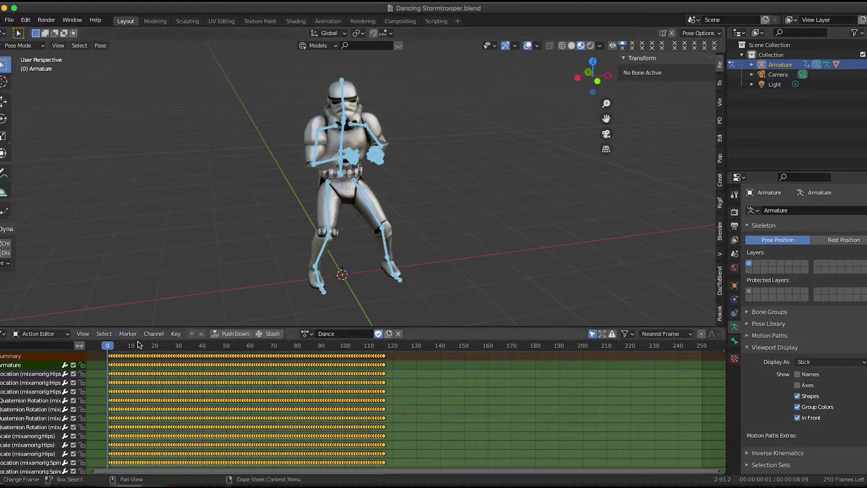
{"action": "left_click_drag", "start_coordinate": [140, 348], "coordinate": [106, 349]}
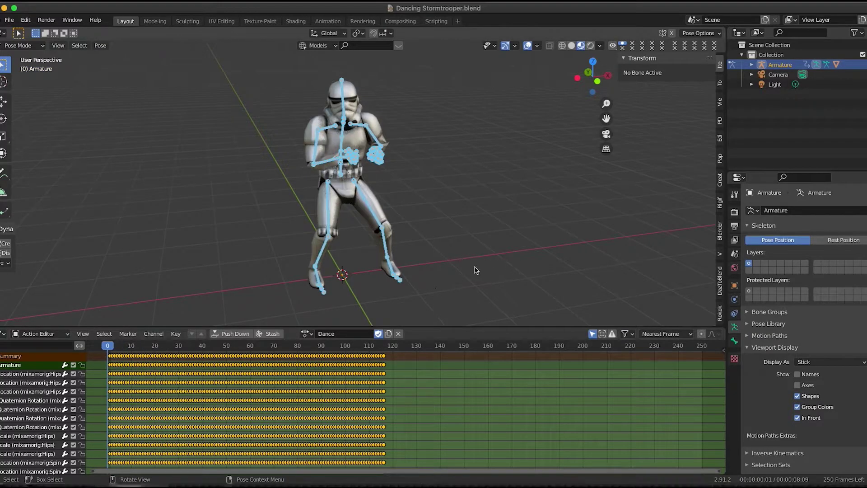
{"action": "key", "text": "alt"}
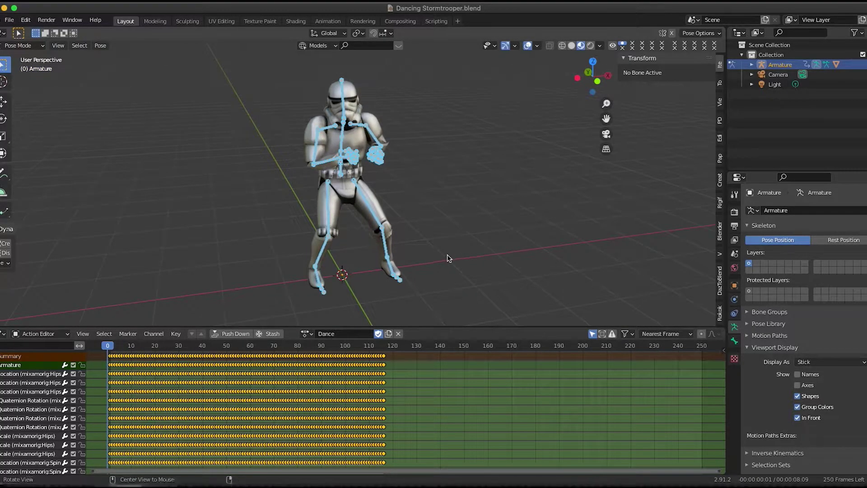
{"action": "middle_click_drag", "start_coordinate": [447, 256], "coordinate": [445, 248]}
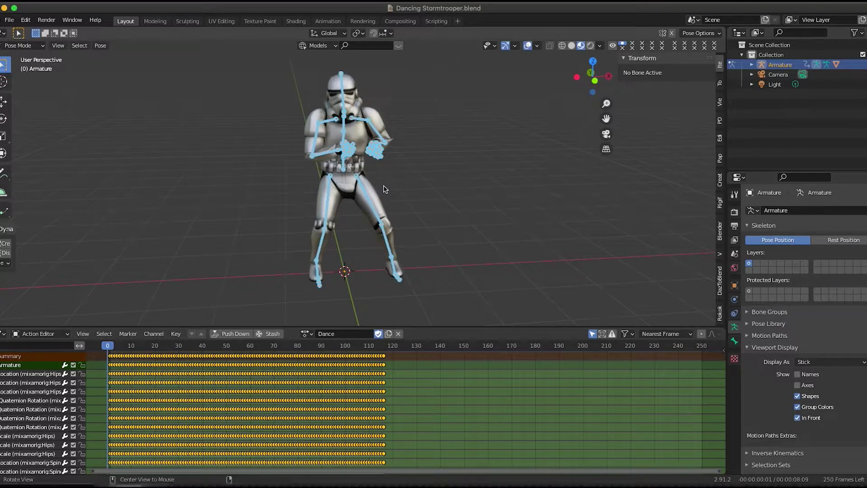
{"action": "middle_click_drag", "start_coordinate": [389, 187], "coordinate": [409, 194]}
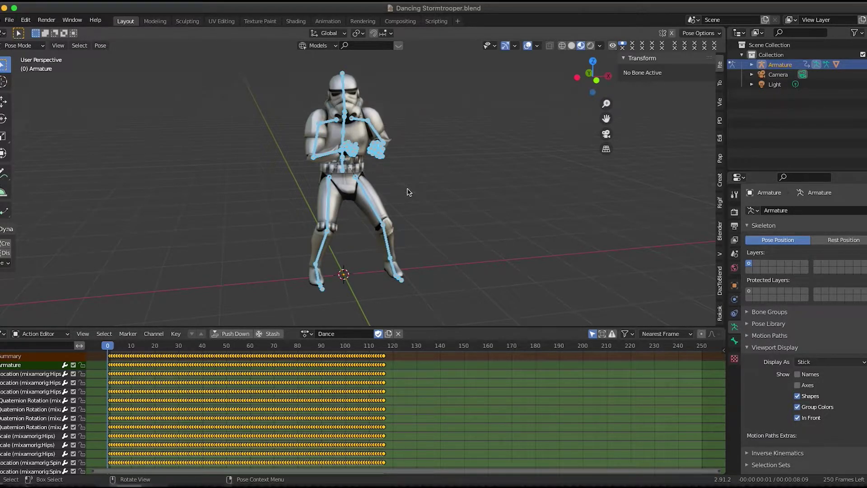
{"action": "left_click_drag", "start_coordinate": [140, 348], "coordinate": [210, 348]}
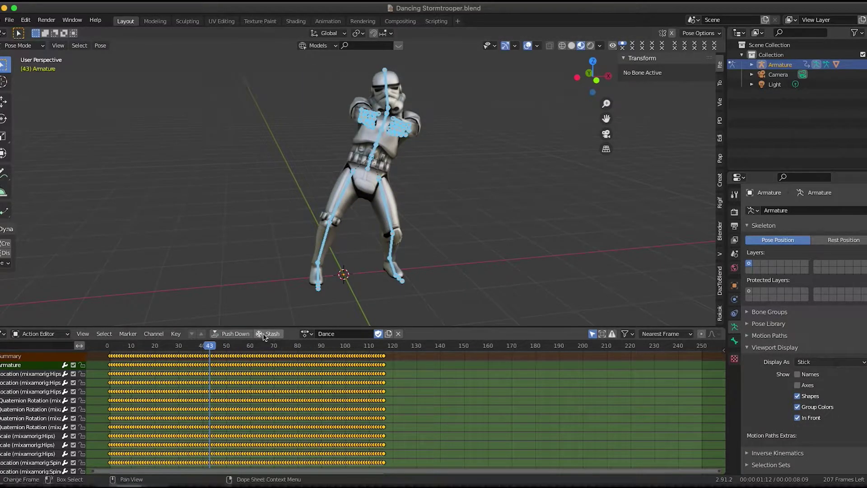
- Stash the Dance action and create a new action named Rest
{"action": "left_click", "coordinate": [40, 333]}
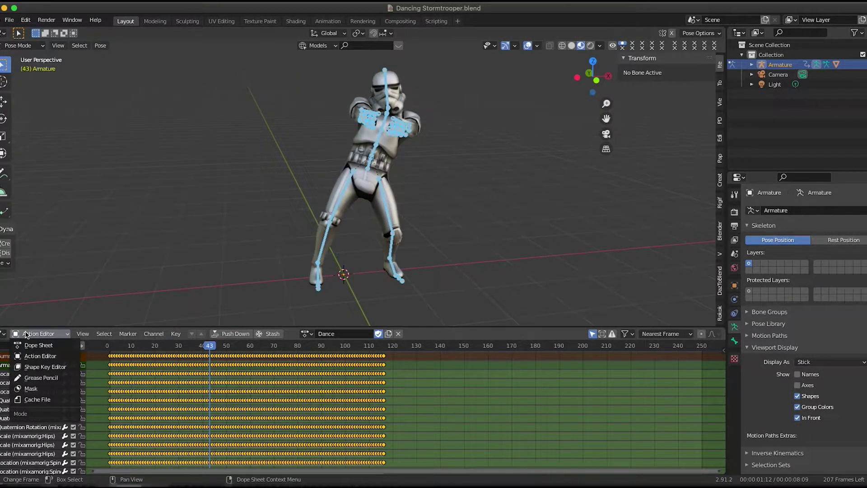
{"action": "left_click", "coordinate": [49, 358]}
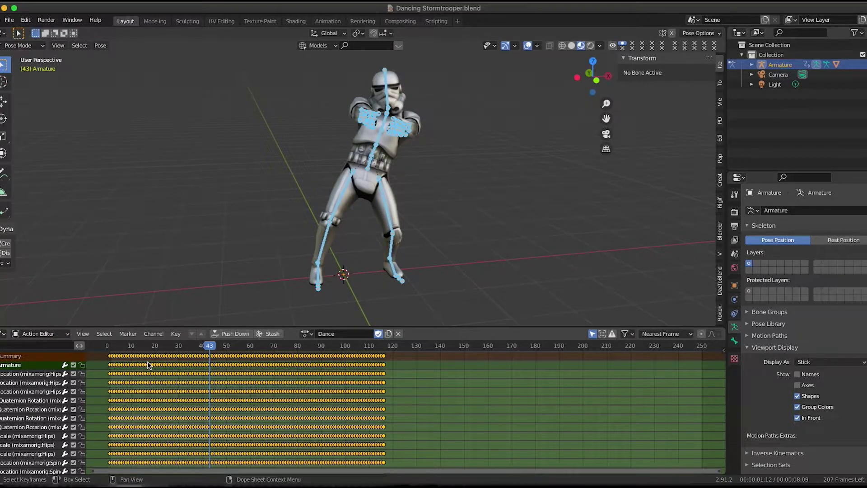
{"action": "left_click", "coordinate": [271, 334]}
{"action": "left_click", "coordinate": [321, 334]}
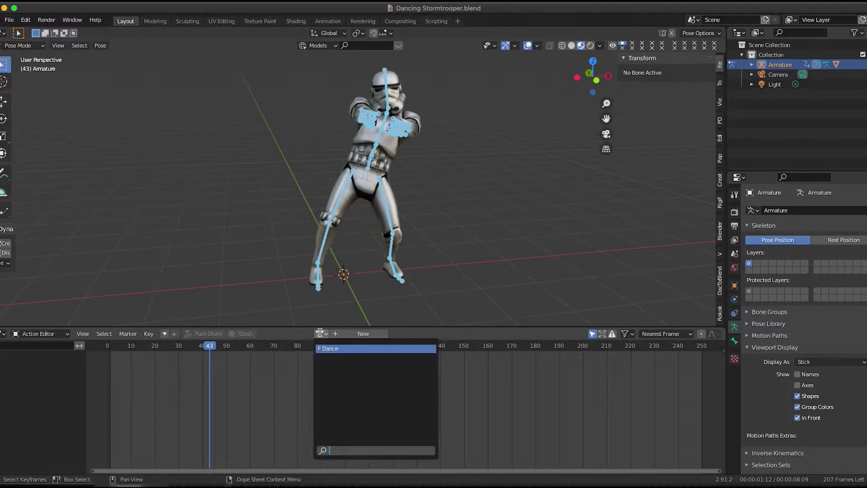
{"action": "left_click", "coordinate": [215, 267]}
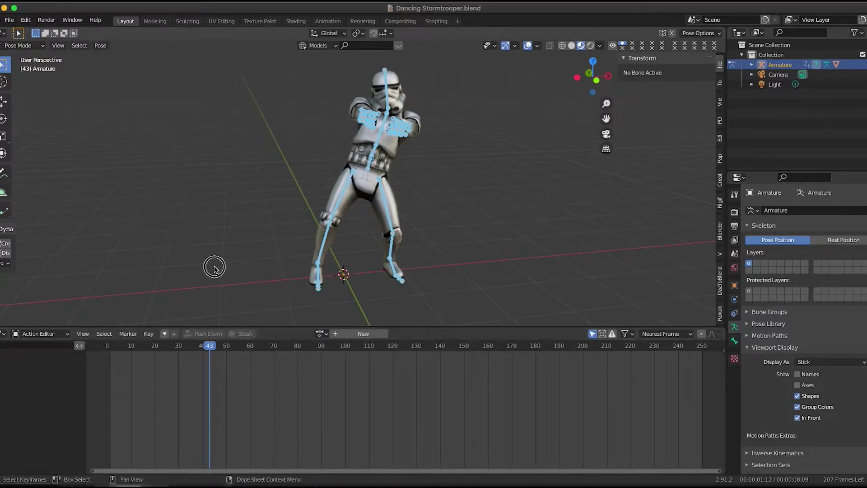
{"action": "left_click", "coordinate": [360, 333]}
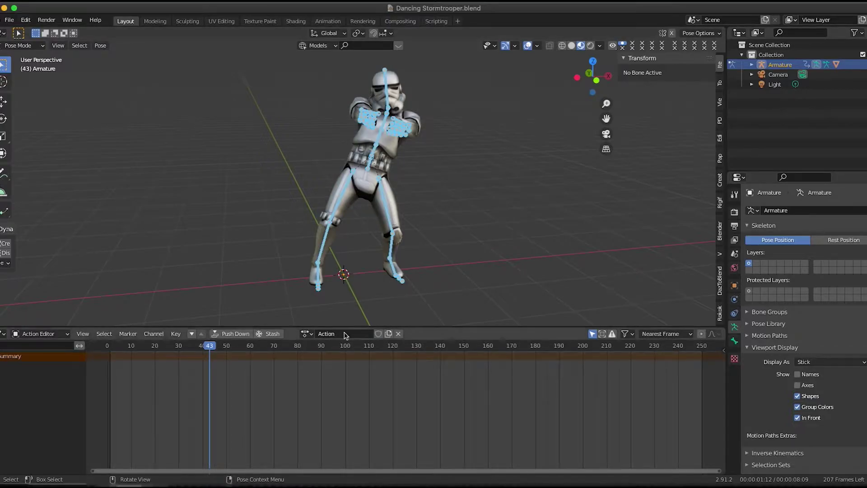
{"action": "left_click", "coordinate": [345, 334]}
{"action": "type", "text": "Rest"}
{"action": "key", "text": "Return"}
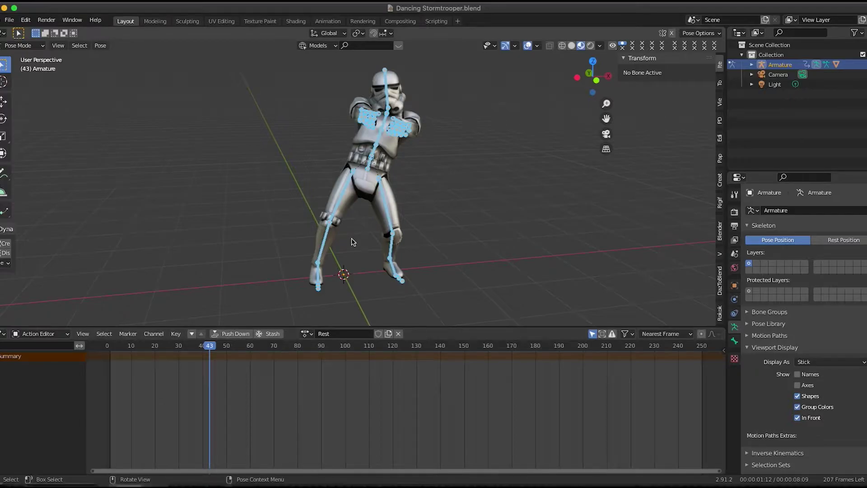
- Clear the bones' rotation and location back to the rest A-pose and return to frame 0
{"action": "key", "text": "alt+r"}
{"action": "key", "text": "alt+g"}
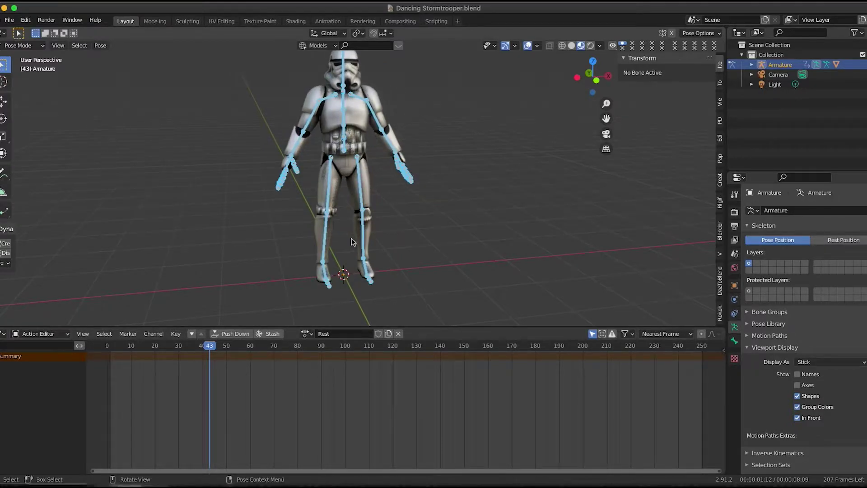
{"action": "left_click", "coordinate": [835, 241]}
{"action": "left_click", "coordinate": [778, 240]}
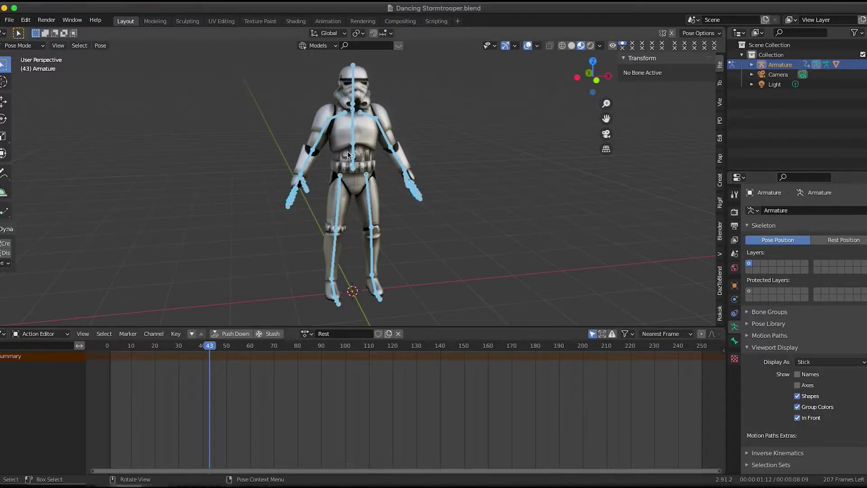
{"action": "left_click", "coordinate": [100, 357]}
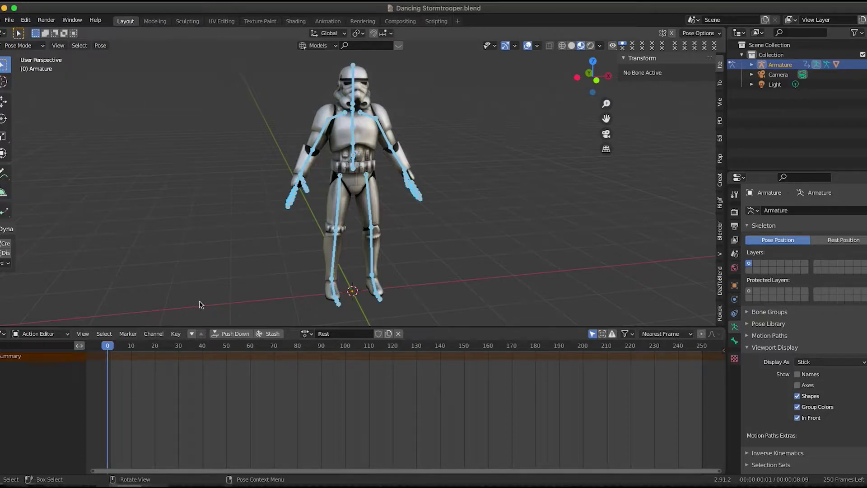
{"action": "left_click_drag", "start_coordinate": [364, 233], "coordinate": [396, 236], "text": "alt"}
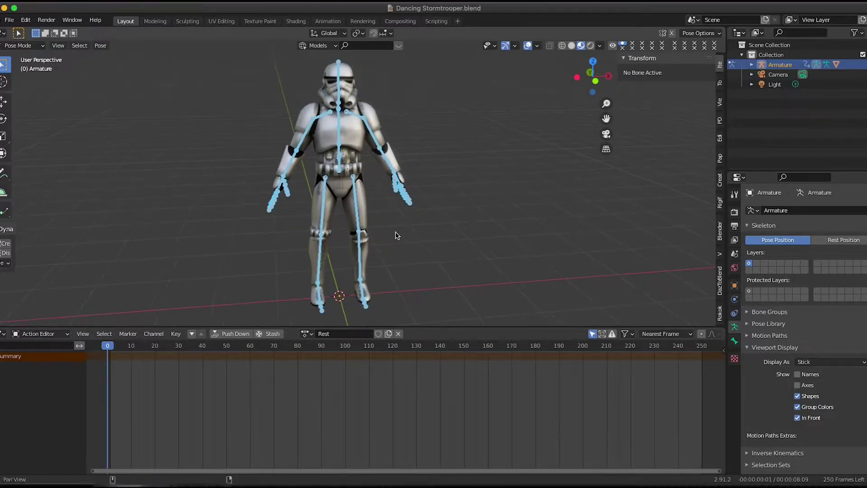
- Key Location & Rotation on every bone at frame 0 and widen the channel list to show full names
{"action": "key", "text": "i"}
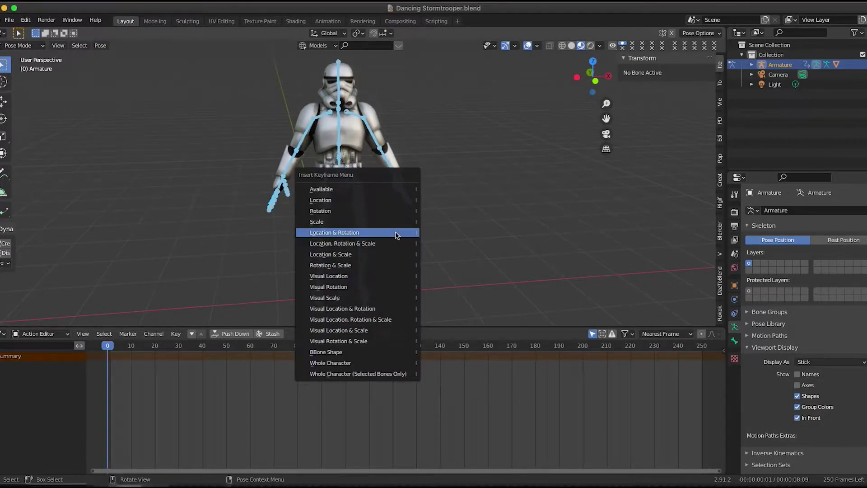
{"action": "left_click", "coordinate": [365, 233]}
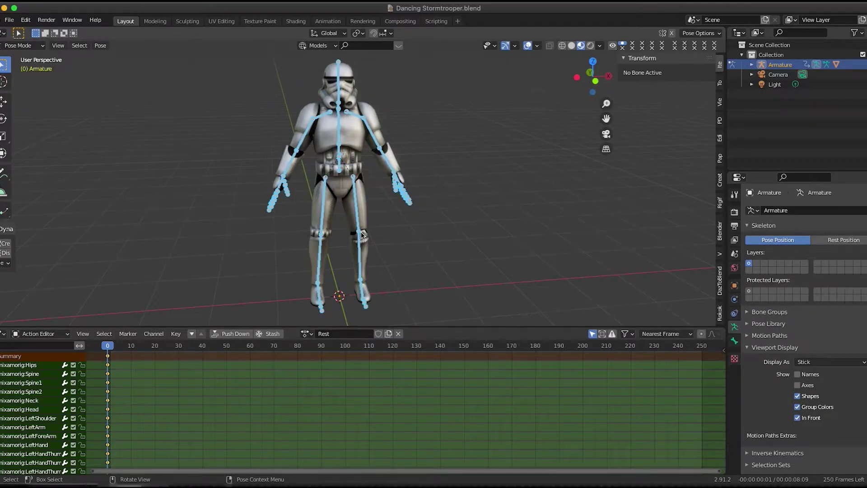
{"action": "left_click", "coordinate": [2, 365]}
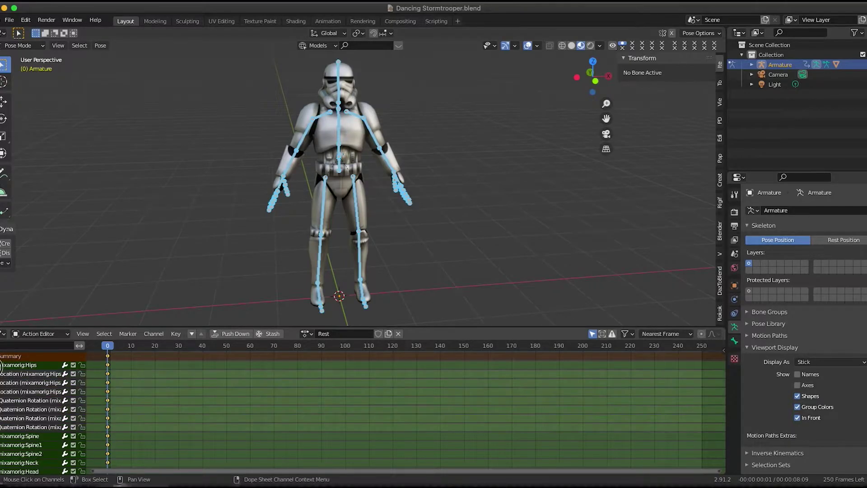
{"action": "left_click_drag", "start_coordinate": [86, 371], "coordinate": [144, 371]}
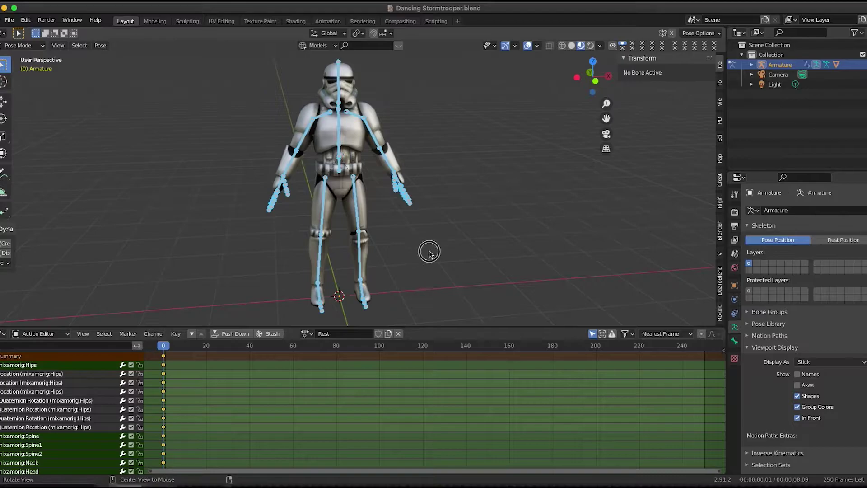
{"action": "mouse_move", "coordinate": [430, 252]}
{"action": "middle_mouse_down"}
{"action": "mouse_move", "coordinate": [412, 245]}
{"action": "mouse_move", "coordinate": [422, 246]}
{"action": "mouse_move", "coordinate": [415, 258]}
{"action": "middle_mouse_up"}
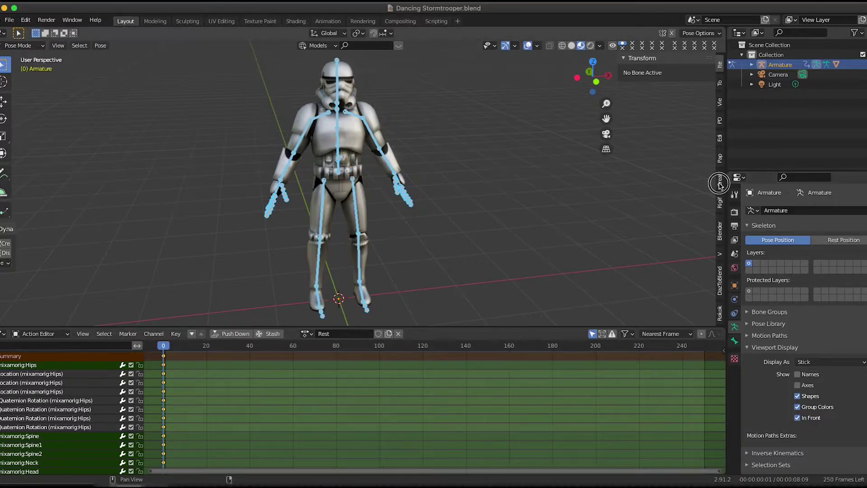
{"action": "left_click", "coordinate": [720, 203]}
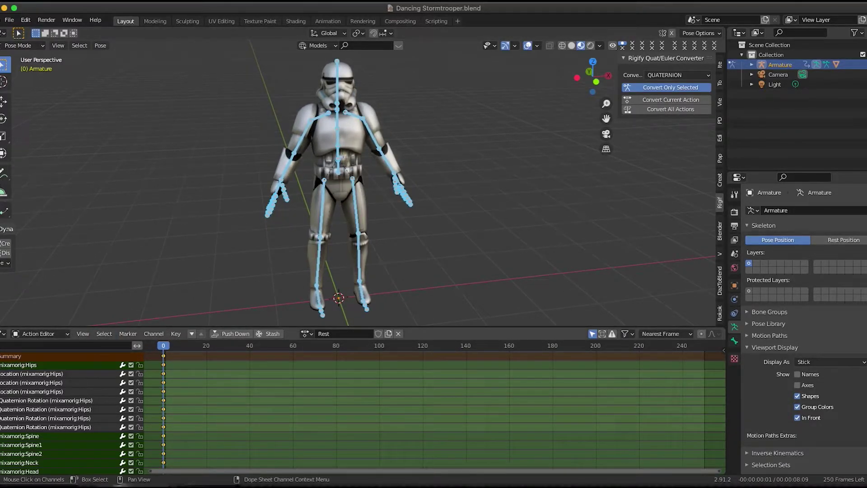
- Convert the Rest action's bone rotations to XYZ Euler with the Rigify Quat/Euler Converter
{"action": "left_click", "coordinate": [2, 365]}
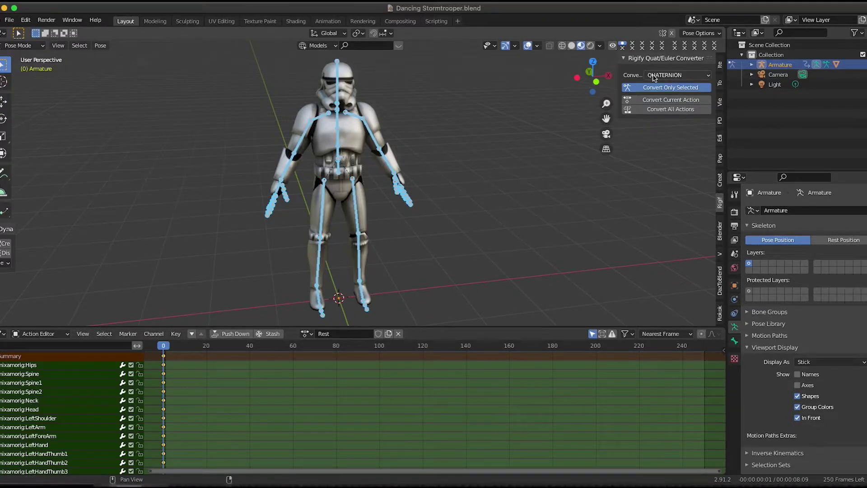
{"action": "left_click", "coordinate": [681, 76]}
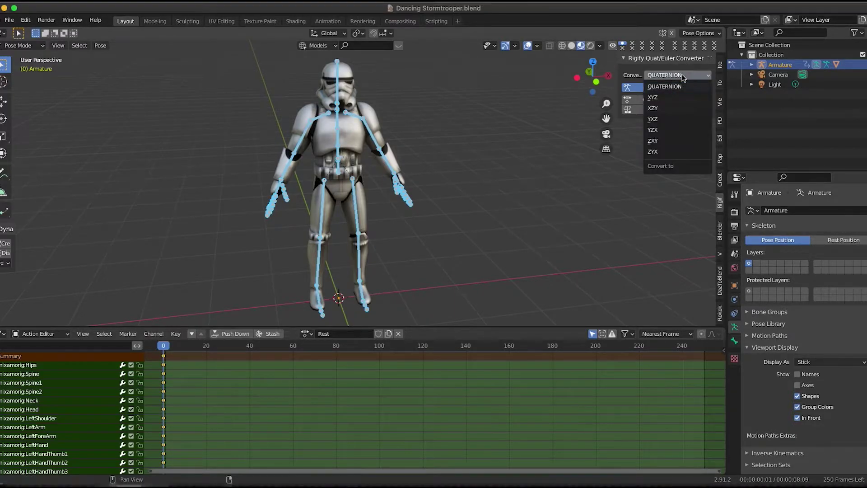
{"action": "left_click", "coordinate": [670, 98]}
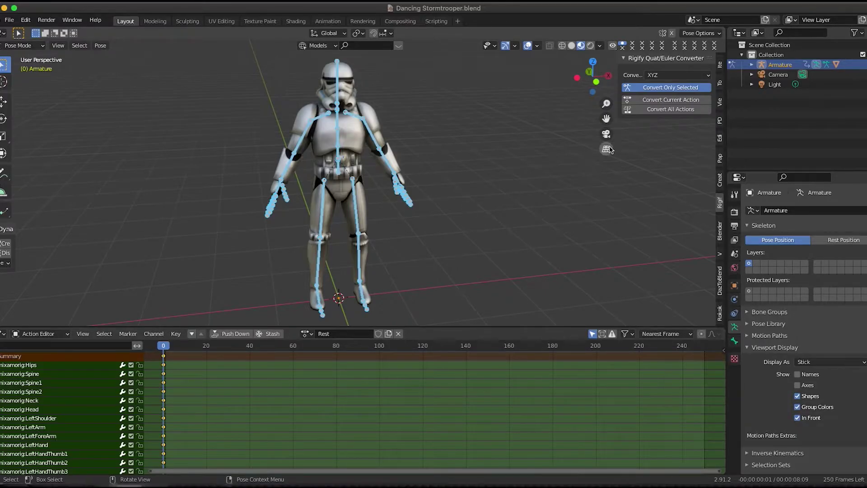
{"action": "left_click", "coordinate": [669, 104]}
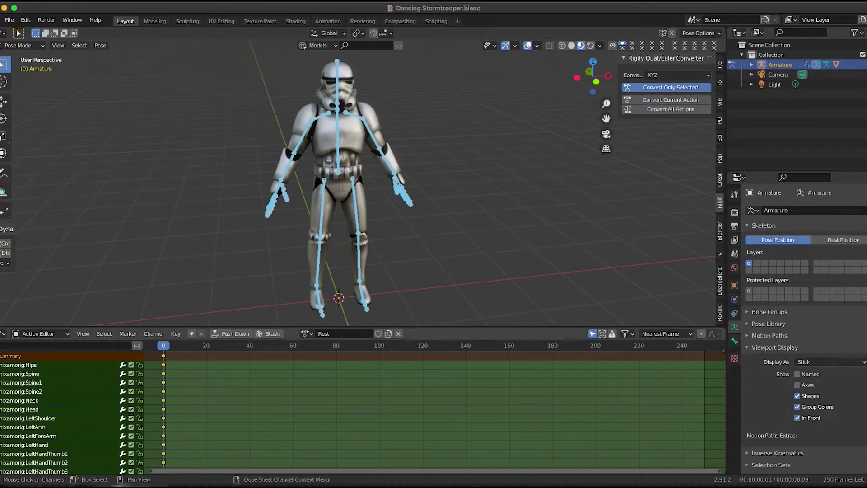
{"action": "left_click", "coordinate": [1, 365]}
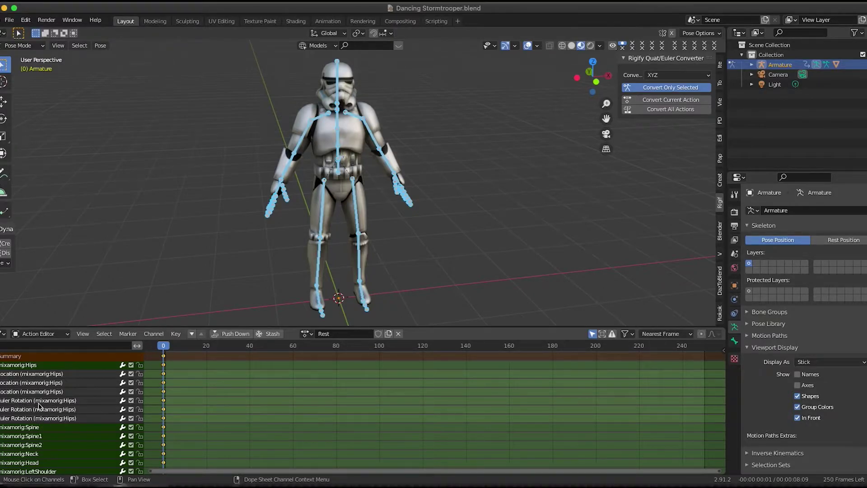
{"action": "left_click", "coordinate": [4, 153]}
- Select the LeftArm bone and set the gizmo orientation to Normal
{"action": "left_click", "coordinate": [372, 130]}
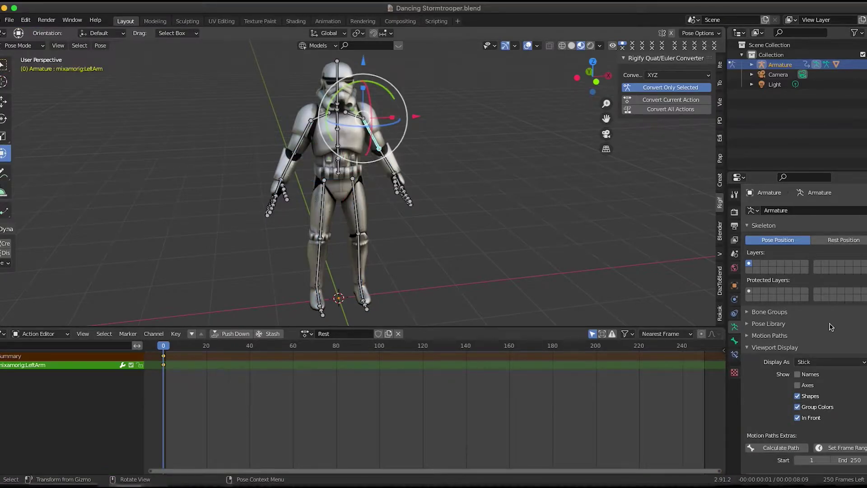
{"action": "left_click", "coordinate": [734, 195]}
{"action": "left_click", "coordinate": [830, 219]}
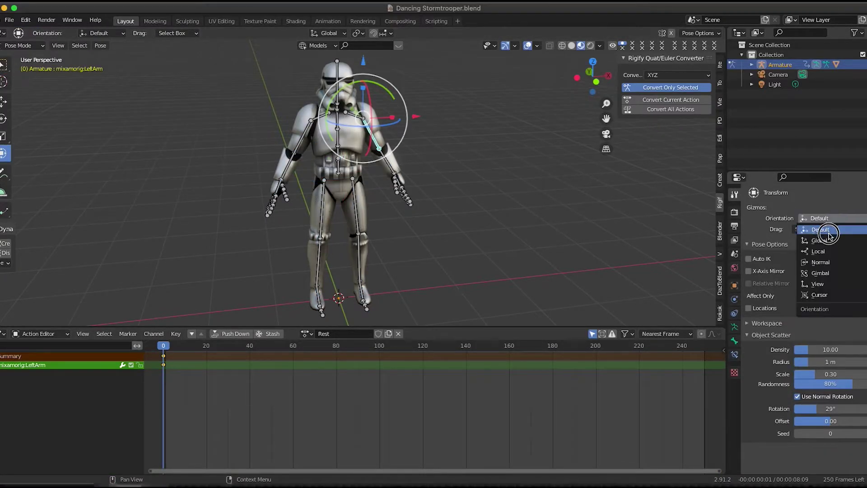
{"action": "left_click", "coordinate": [825, 262]}
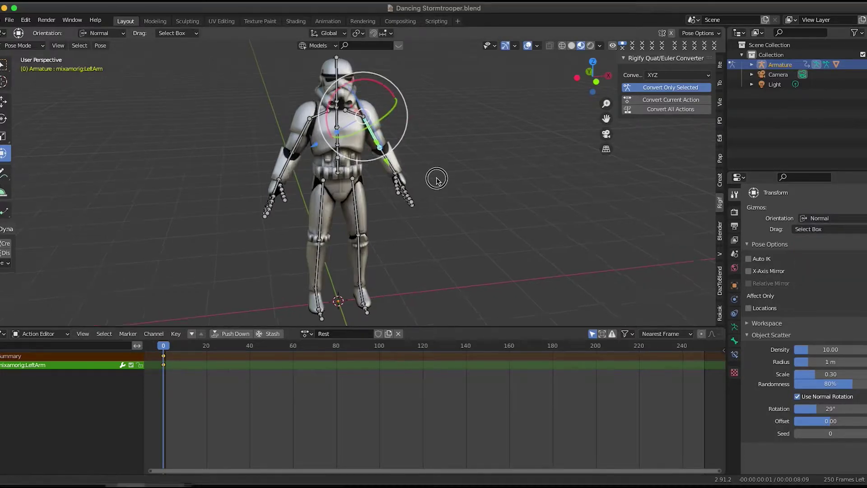
{"action": "scroll", "coordinate": [438, 179], "scroll_direction": "up", "scroll_amount": 3}
{"action": "scroll", "coordinate": [443, 176], "scroll_direction": "down", "scroll_amount": 3}
{"action": "scroll", "coordinate": [427, 199], "scroll_direction": "up", "scroll_amount": 3}
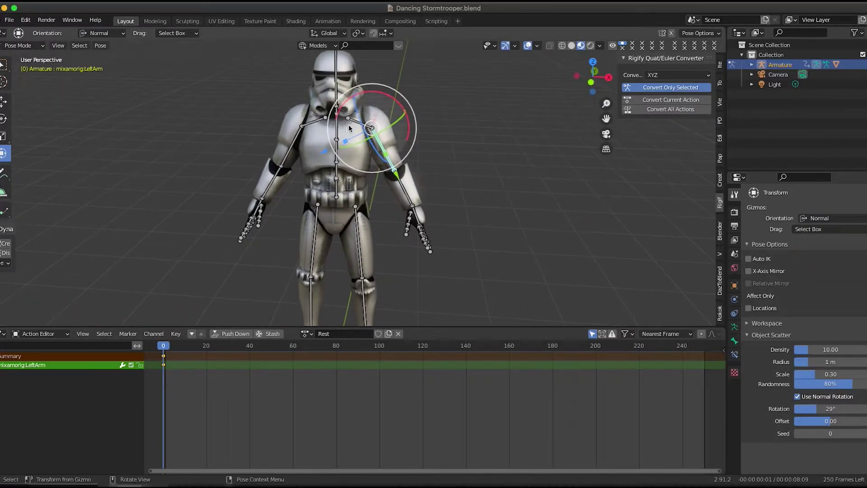
{"action": "middle_click_drag", "start_coordinate": [386, 134], "coordinate": [377, 127]}
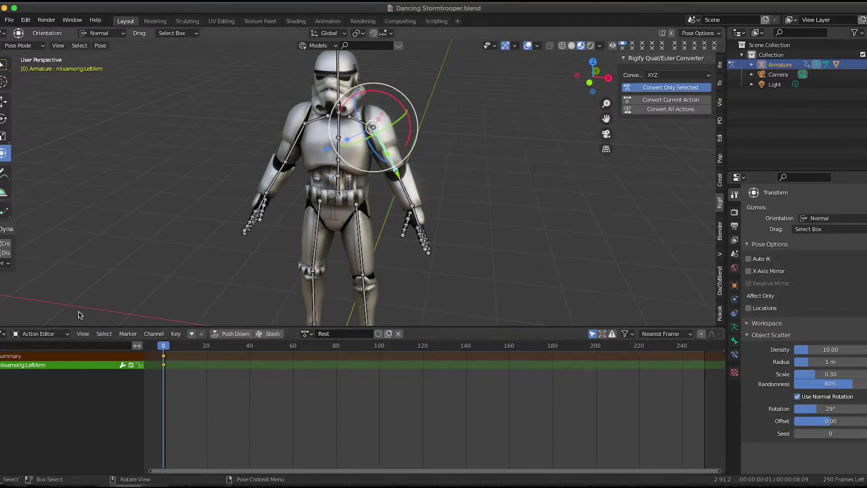
- Expand the LeftArm channels, select all bones, and return the armature to Object Mode
{"action": "left_click", "coordinate": [2, 365]}
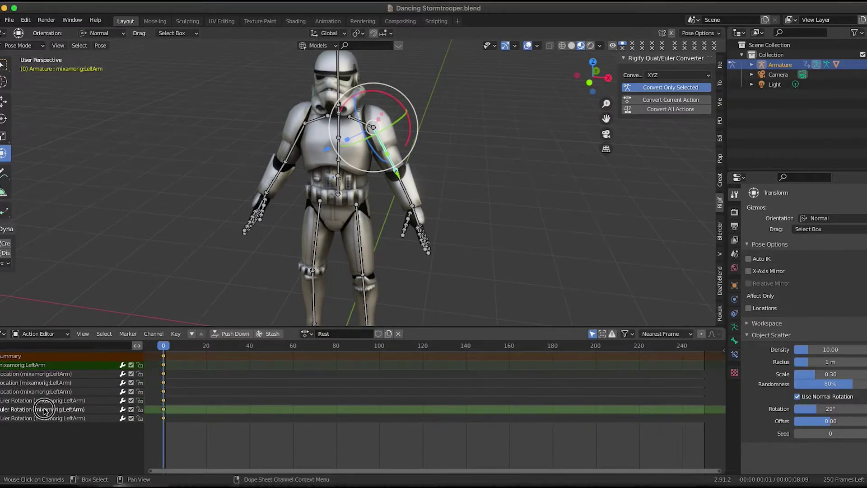
{"action": "key", "text": "a"}
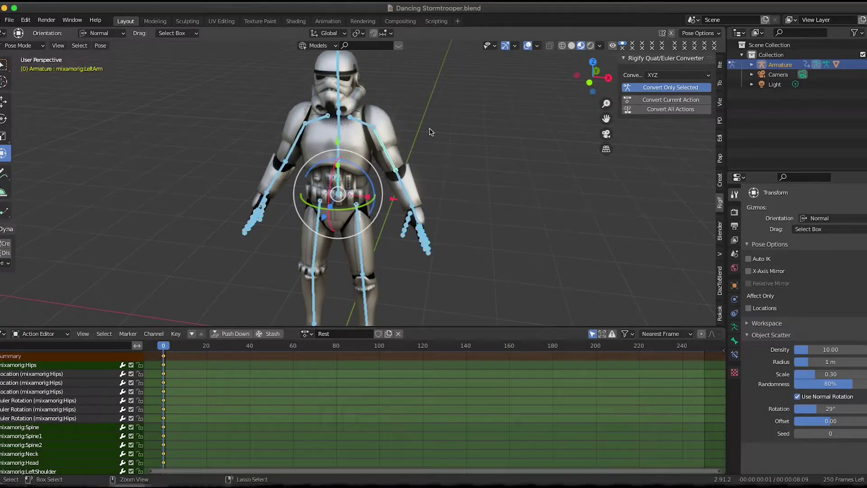
{"action": "scroll", "coordinate": [411, 131], "scroll_direction": "down", "scroll_amount": 2}
{"action": "middle_click_drag", "start_coordinate": [341, 266], "coordinate": [370, 240]}
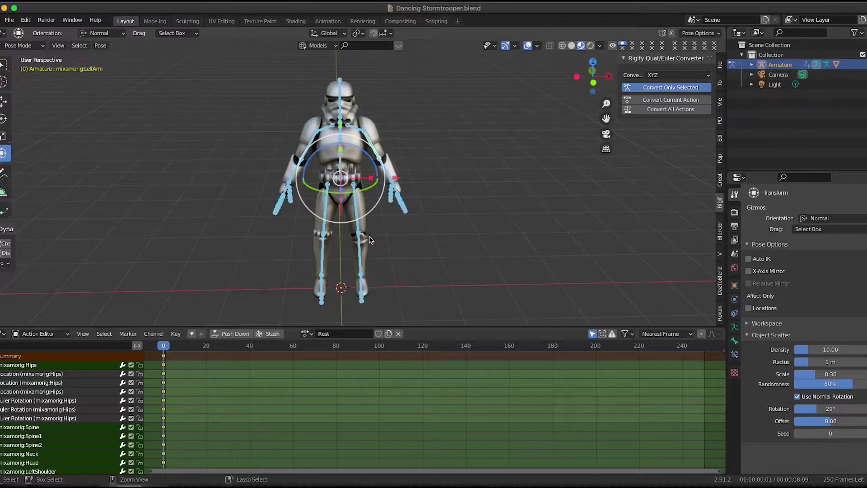
{"action": "key", "text": "ctrl+Tab"}
{"action": "middle_click_drag", "start_coordinate": [382, 239], "coordinate": [455, 231]}
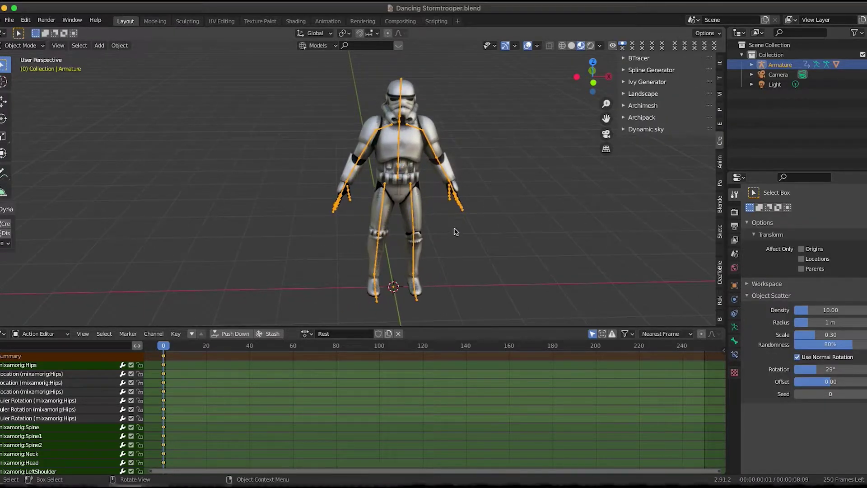
- Import Walking.fbx from Motion Capture Files with Automatic Bone Orientation enabled
{"action": "left_click", "coordinate": [10, 20]}
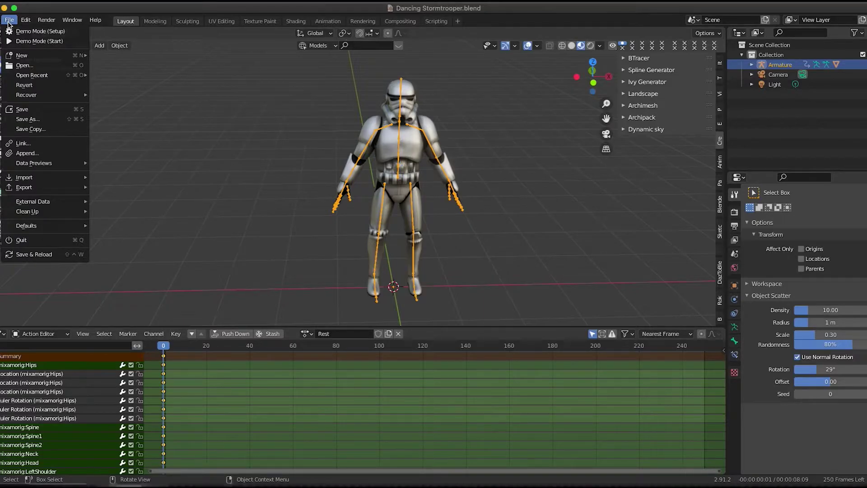
{"action": "mouse_move", "coordinate": [28, 177]}
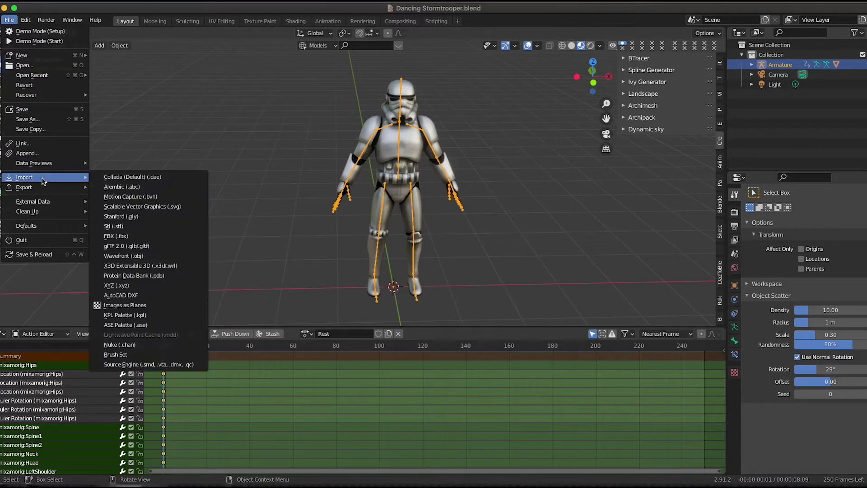
{"action": "left_click", "coordinate": [148, 236]}
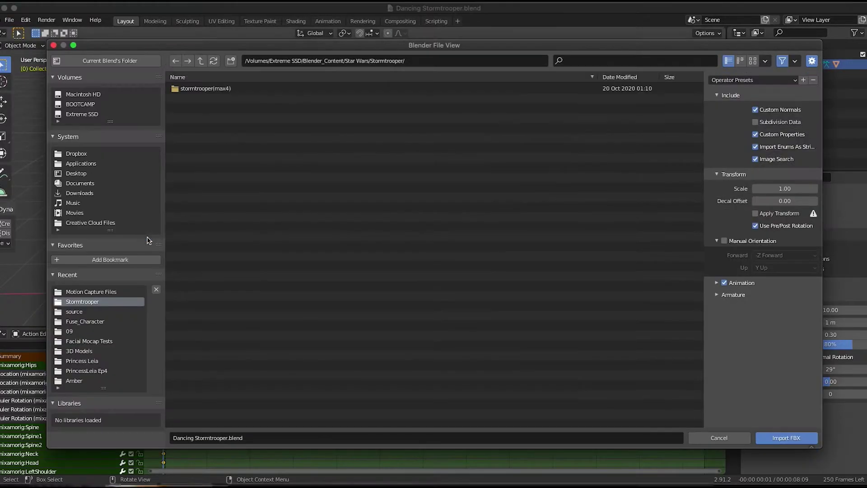
{"action": "left_click", "coordinate": [95, 292]}
{"action": "scroll", "coordinate": [267, 253], "scroll_direction": "down", "scroll_amount": 10}
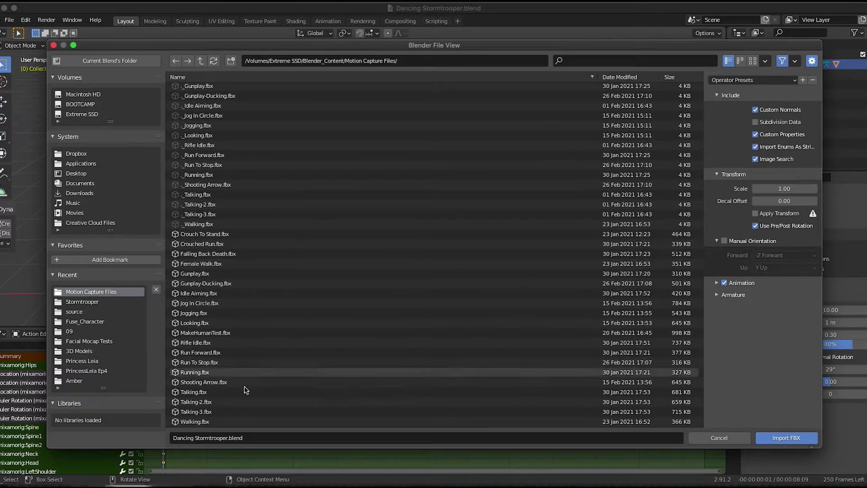
{"action": "left_click", "coordinate": [197, 421]}
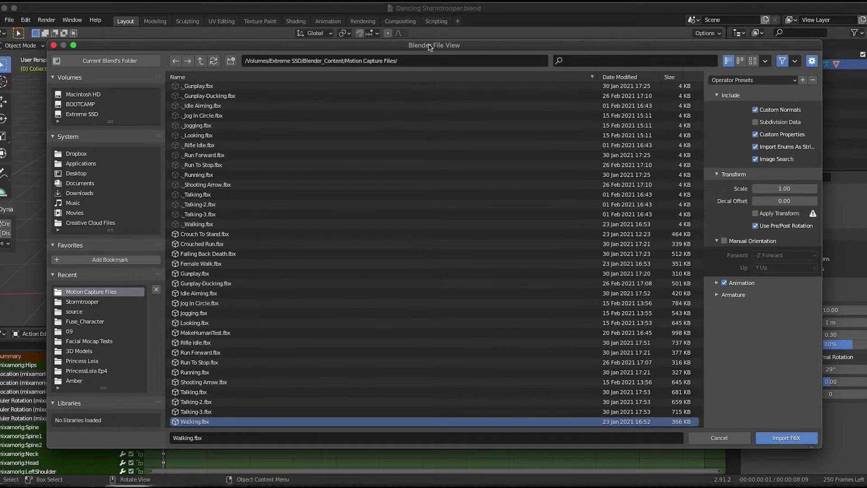
{"action": "left_click_drag", "start_coordinate": [435, 45], "coordinate": [398, 38]}
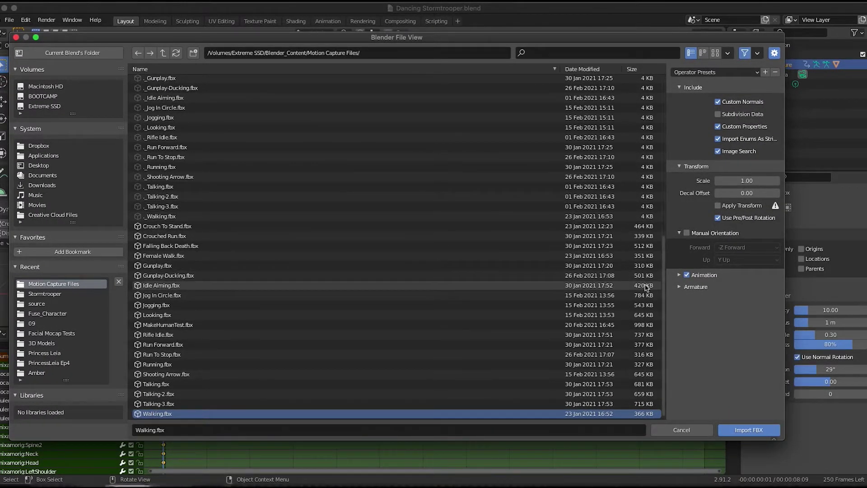
{"action": "left_click", "coordinate": [678, 288]}
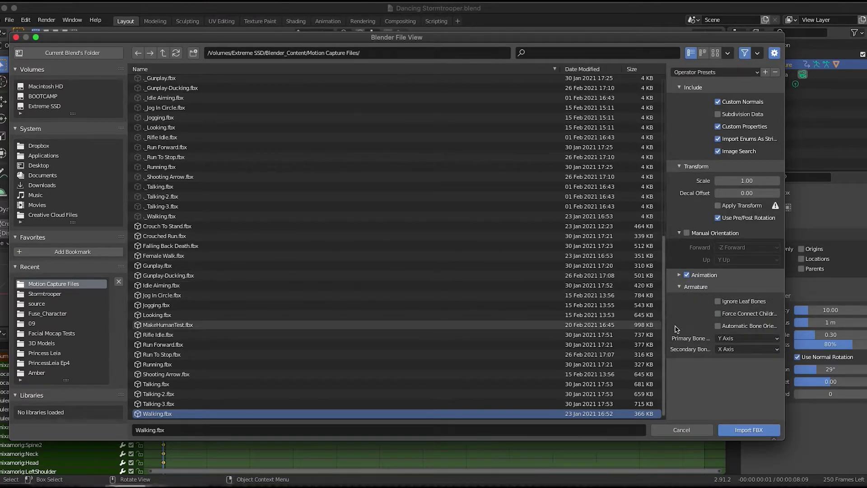
{"action": "left_click", "coordinate": [718, 326]}
{"action": "left_click", "coordinate": [755, 430]}
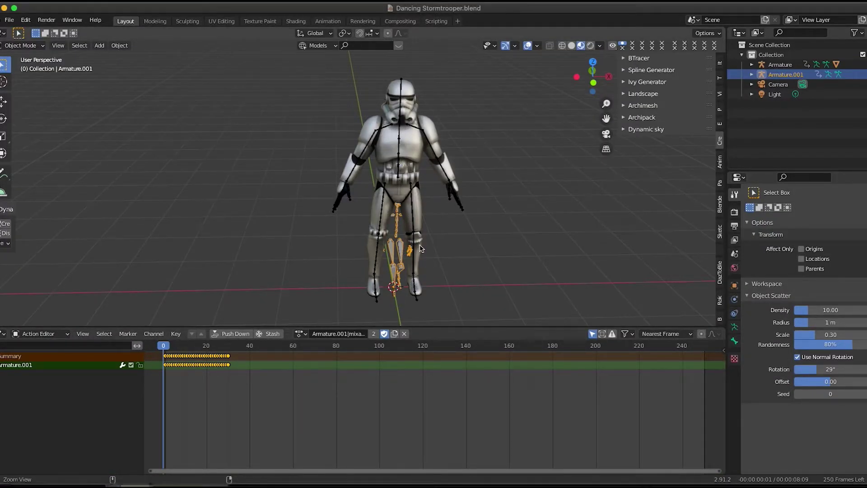
{"action": "middle_click_drag", "start_coordinate": [420, 248], "coordinate": [440, 244]}
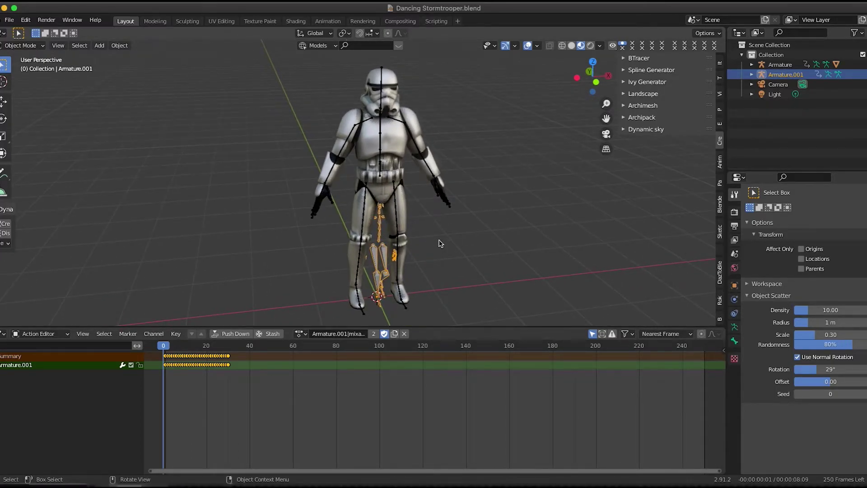
{"action": "left_click", "coordinate": [735, 326]}
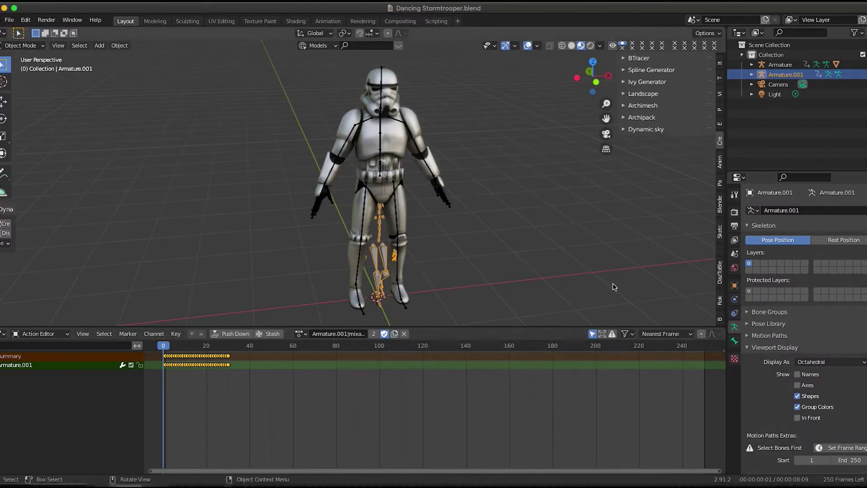
- Draw Armature.001 in front of the mesh, scale it up to the stormtrooper's size, and check frame 15
{"action": "left_click", "coordinate": [798, 417]}
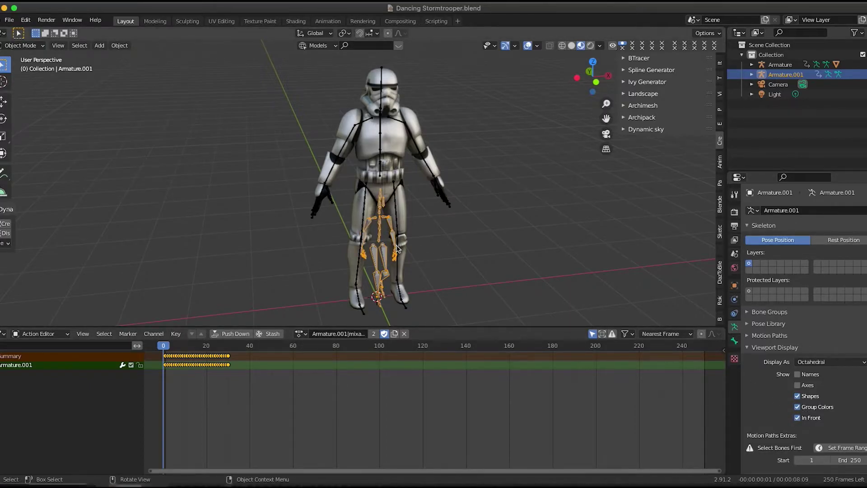
{"action": "middle_click_drag", "start_coordinate": [412, 238], "coordinate": [413, 237]}
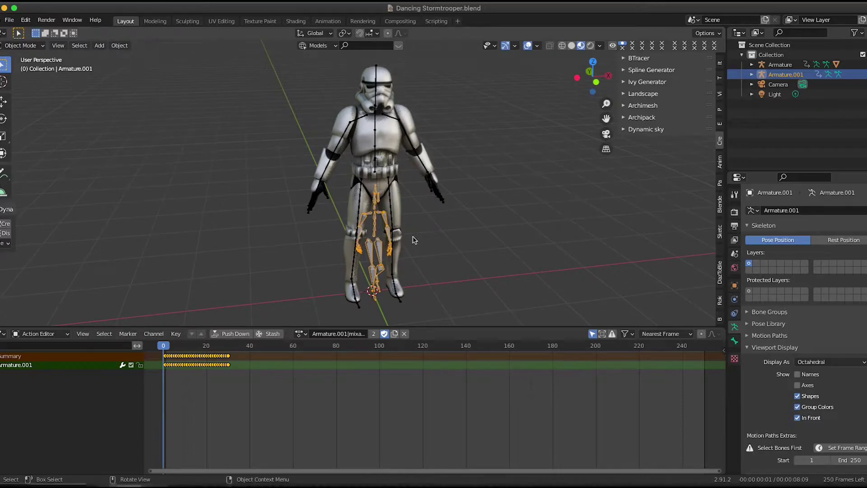
{"action": "key", "text": "s"}
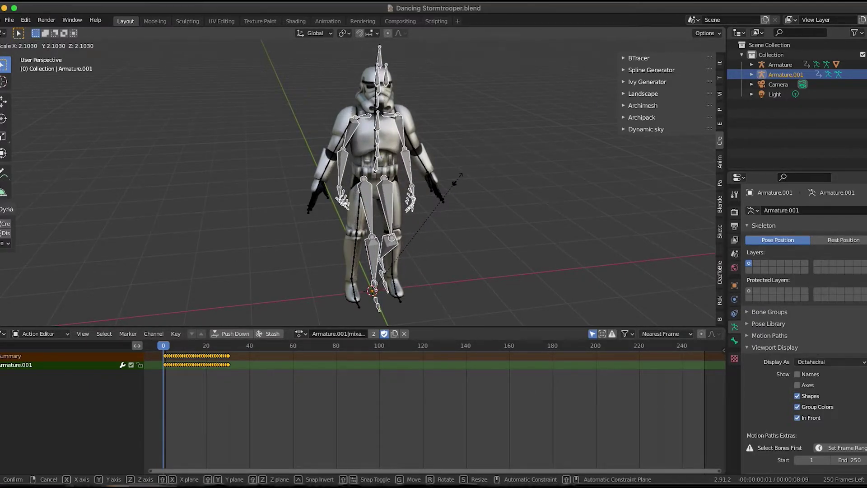
{"action": "left_click", "coordinate": [458, 180]}
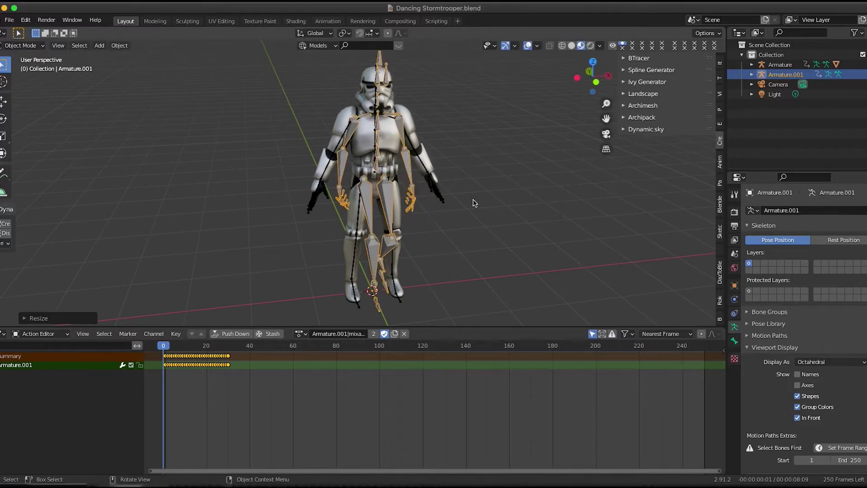
{"action": "middle_click_drag", "start_coordinate": [344, 278], "coordinate": [452, 246]}
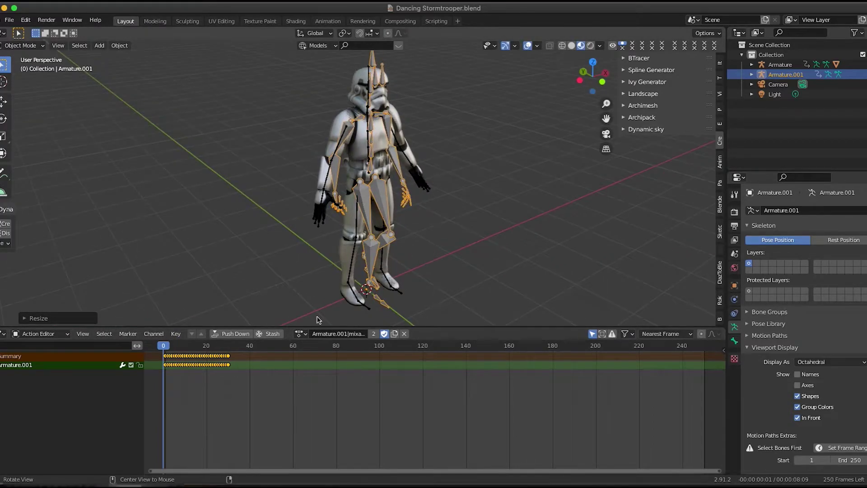
{"action": "mouse_move", "coordinate": [171, 346]}
{"action": "left_mouse_down"}
{"action": "mouse_move", "coordinate": [229, 346]}
{"action": "mouse_move", "coordinate": [164, 346]}
{"action": "left_mouse_up"}
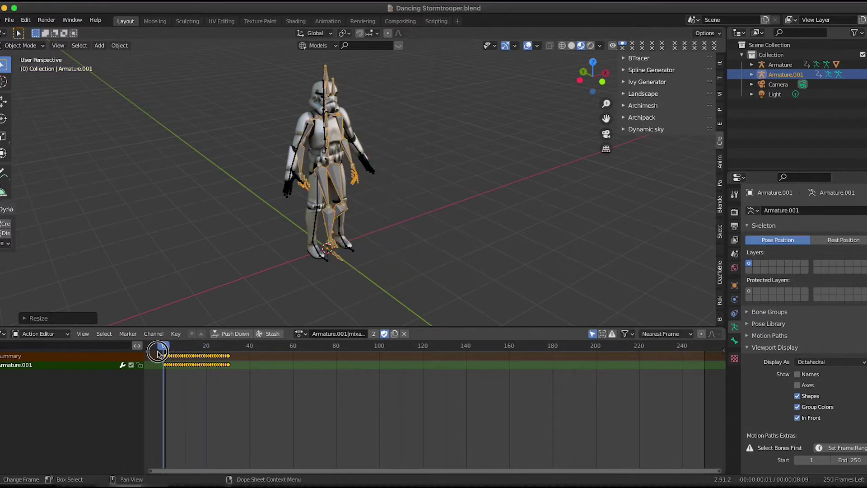
{"action": "middle_click_drag", "start_coordinate": [381, 232], "coordinate": [410, 217]}
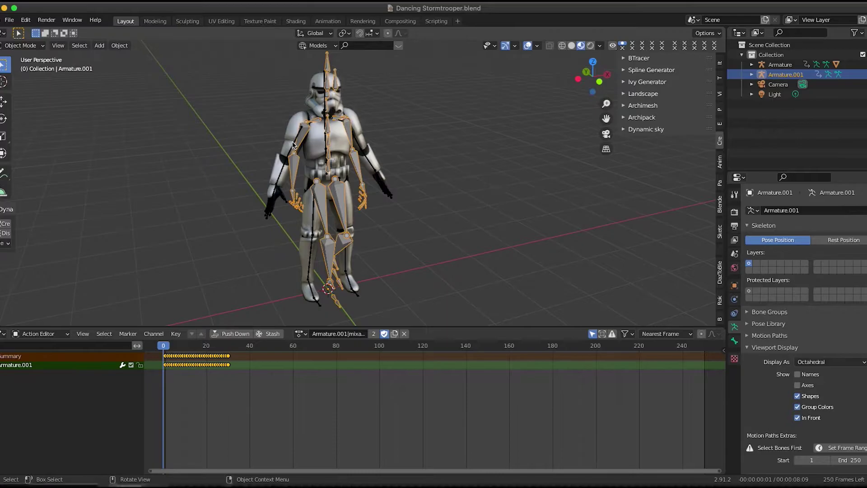
{"action": "middle_click_drag", "start_coordinate": [292, 144], "coordinate": [372, 180]}
{"action": "key", "text": "ctrl+Tab"}
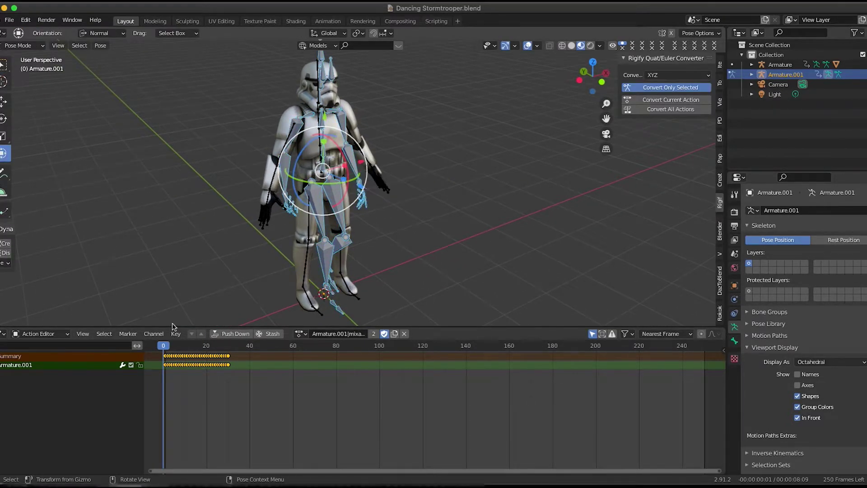
{"action": "left_click", "coordinate": [2, 365]}
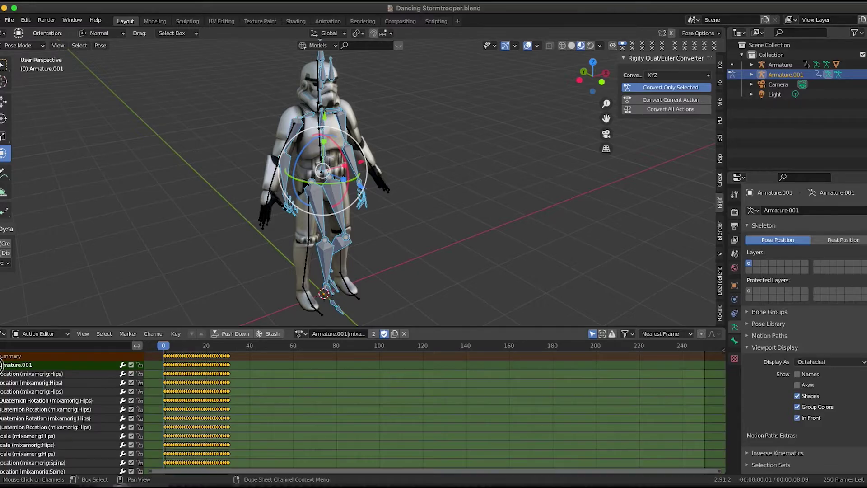
{"action": "left_click", "coordinate": [175, 334]}
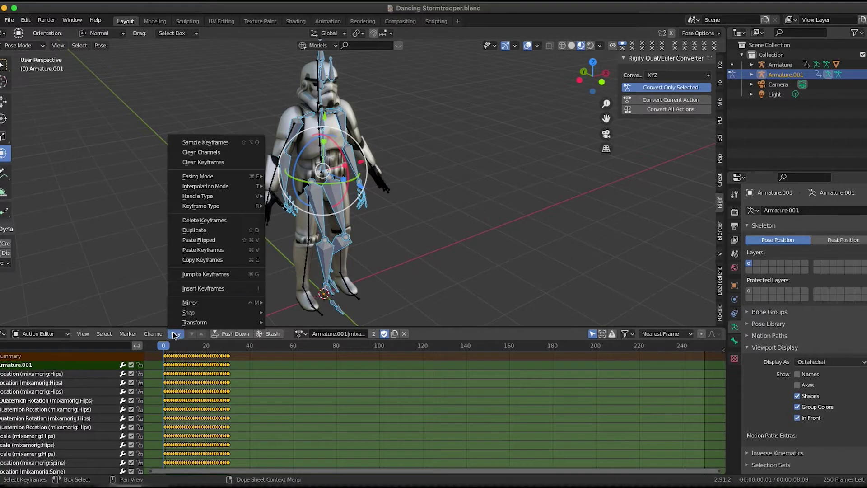
{"action": "left_click", "coordinate": [211, 262]}
{"action": "key", "text": "ctrl+Tab"}
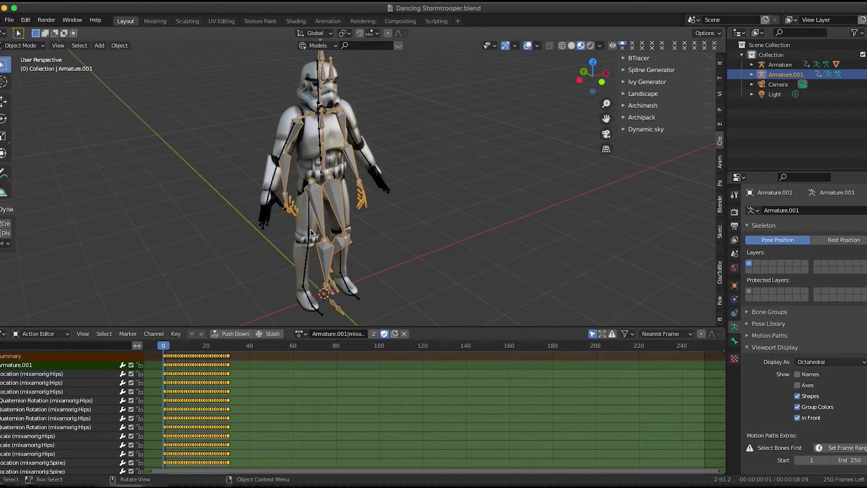
{"action": "left_click", "coordinate": [311, 230]}
{"action": "key", "text": "ctrl+Tab"}
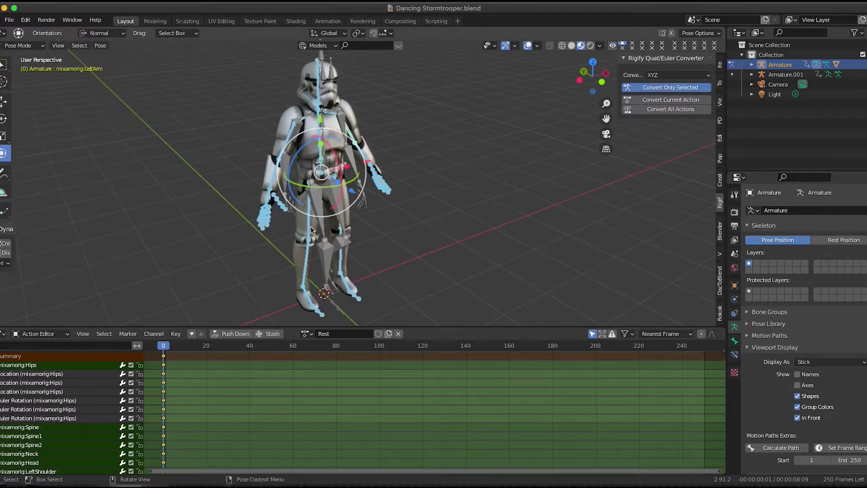
{"action": "left_click", "coordinate": [177, 334]}
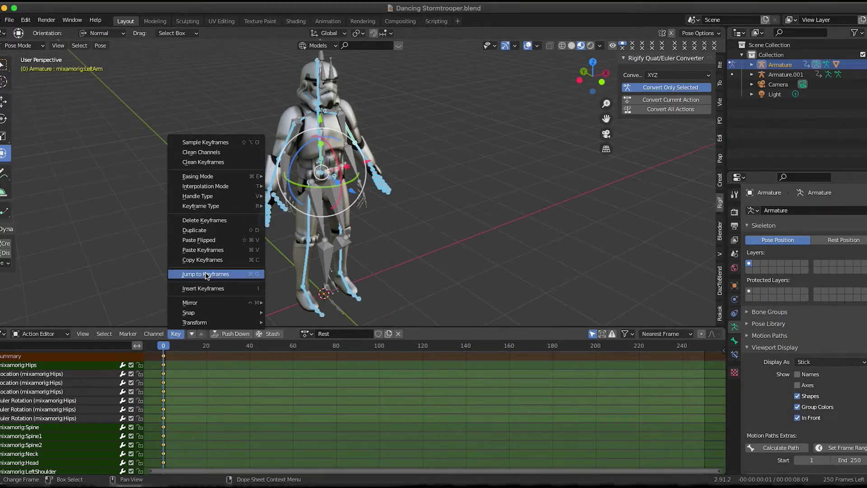
{"action": "left_click", "coordinate": [222, 251]}
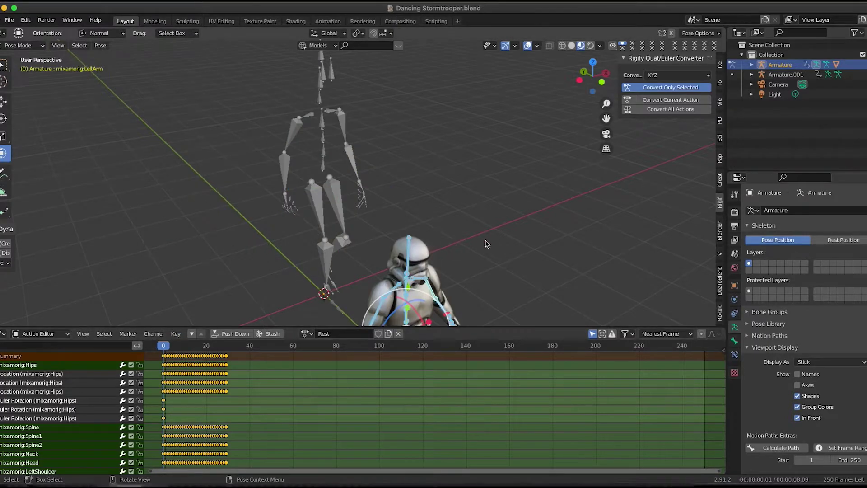
{"action": "middle_click_drag", "start_coordinate": [229, 253], "coordinate": [316, 244]}
{"action": "key", "text": "space"}
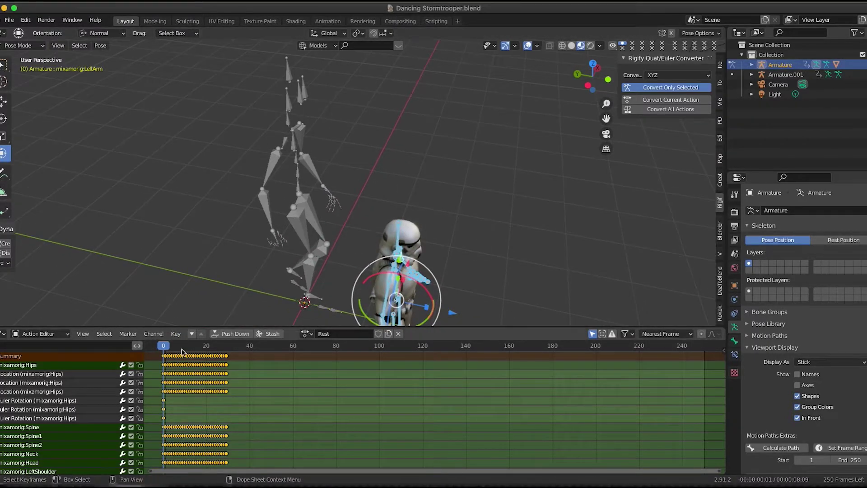
{"action": "key", "text": "Escape"}
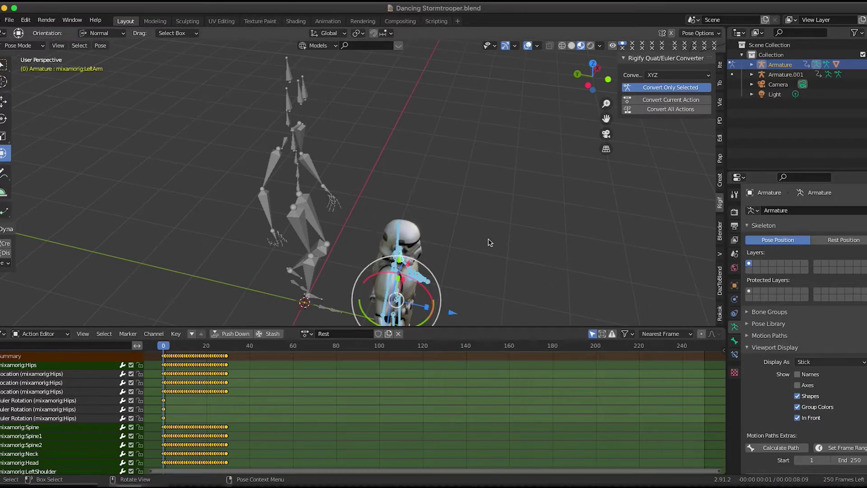
{"action": "key", "text": "ctrl+z"}
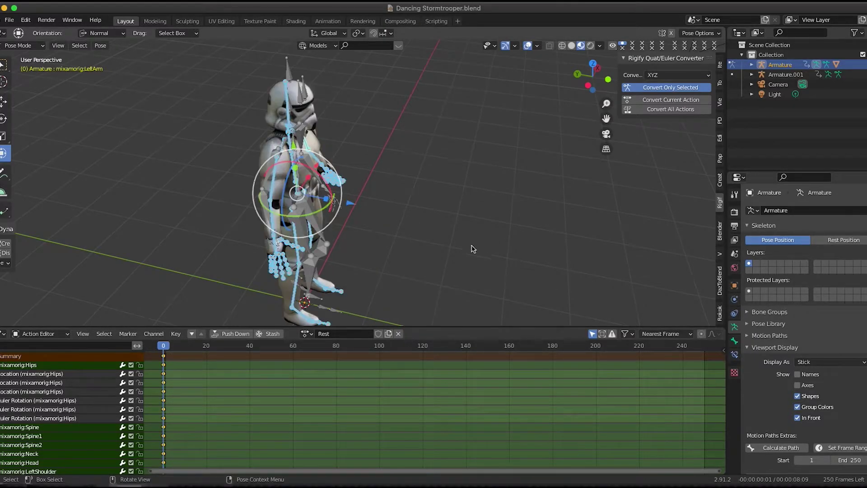
{"action": "mouse_move", "coordinate": [374, 251]}
{"action": "middle_mouse_down"}
{"action": "mouse_move", "coordinate": [350, 222]}
{"action": "mouse_move", "coordinate": [390, 240]}
{"action": "mouse_move", "coordinate": [386, 222]}
{"action": "mouse_move", "coordinate": [376, 240]}
{"action": "middle_mouse_up"}
{"action": "key", "text": "ctrl+Tab"}
{"action": "left_click", "coordinate": [320, 243]}
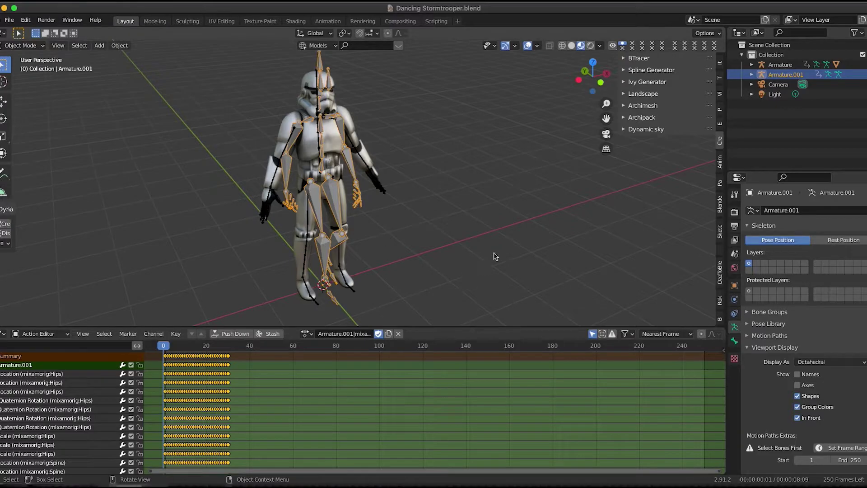
- In Rokoko Retargeting, pick Armature.001 as source and Armature as target, then build the bone list
{"action": "left_click", "coordinate": [720, 300]}
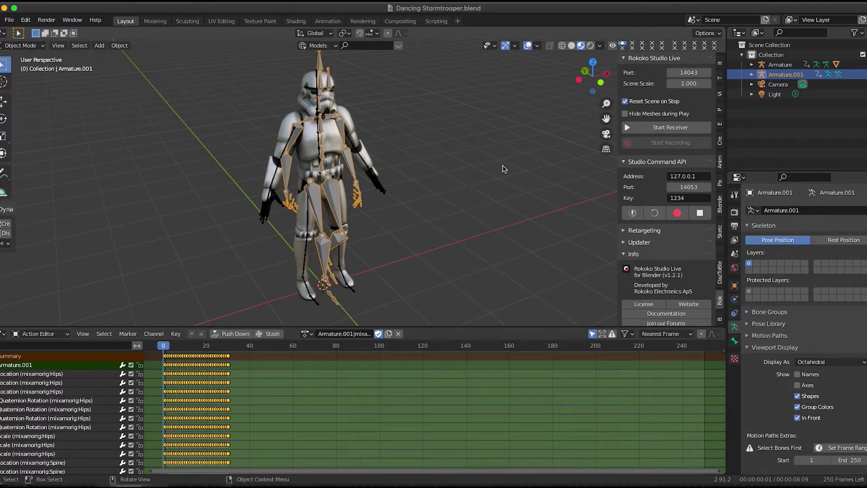
{"action": "left_click_drag", "start_coordinate": [174, 353], "coordinate": [159, 366]}
{"action": "middle_click_drag", "start_coordinate": [422, 229], "coordinate": [382, 227]}
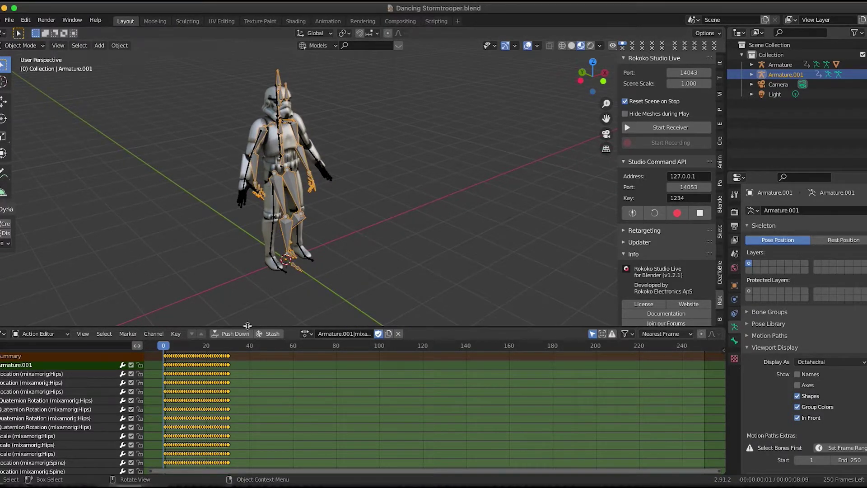
{"action": "left_click", "coordinate": [638, 230]}
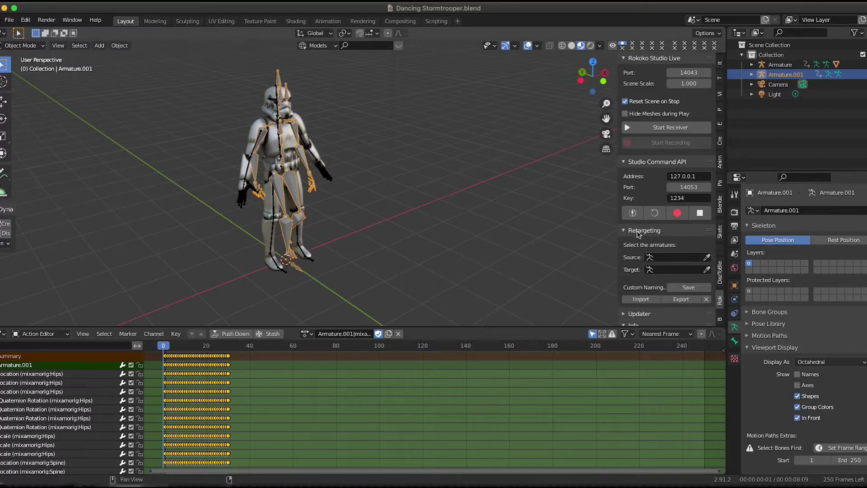
{"action": "left_click", "coordinate": [707, 257]}
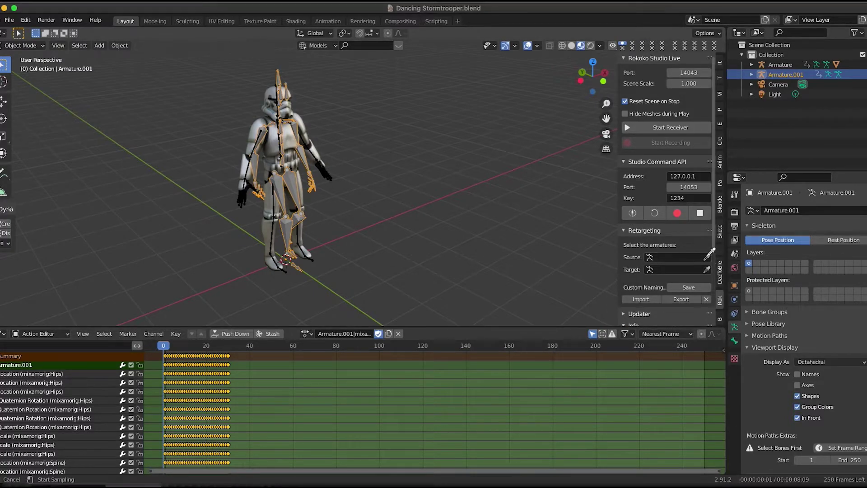
{"action": "left_click", "coordinate": [286, 235]}
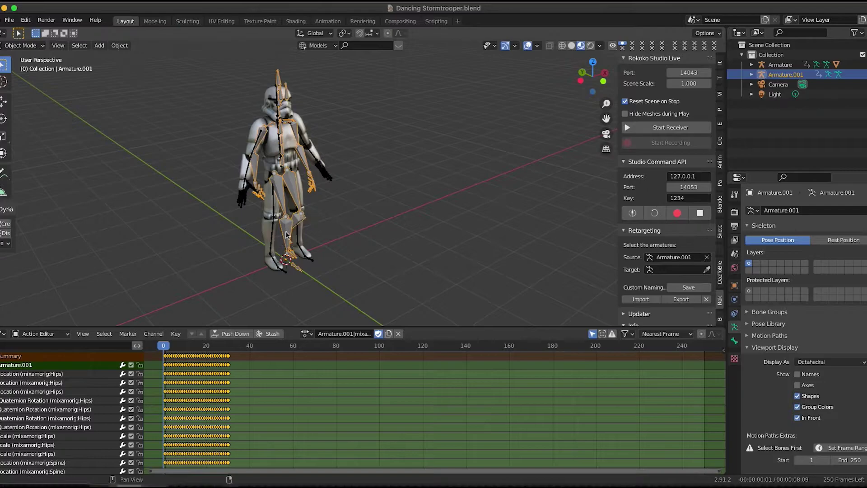
{"action": "left_click", "coordinate": [707, 270]}
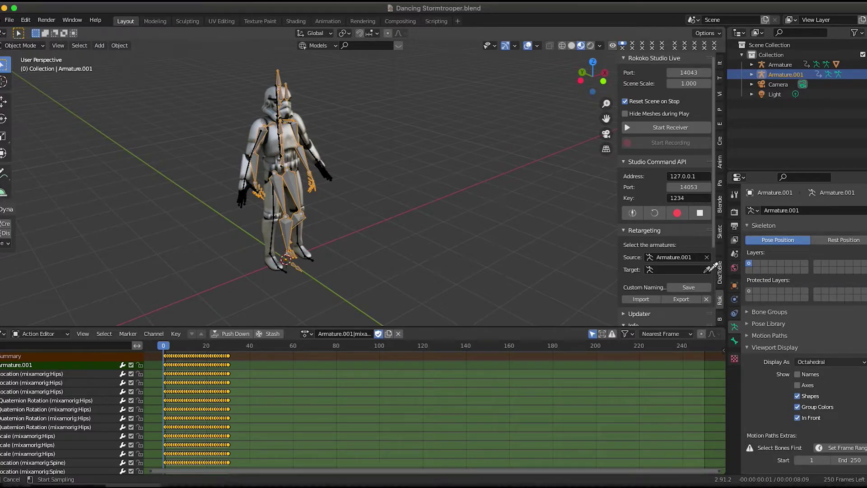
{"action": "left_click", "coordinate": [273, 230]}
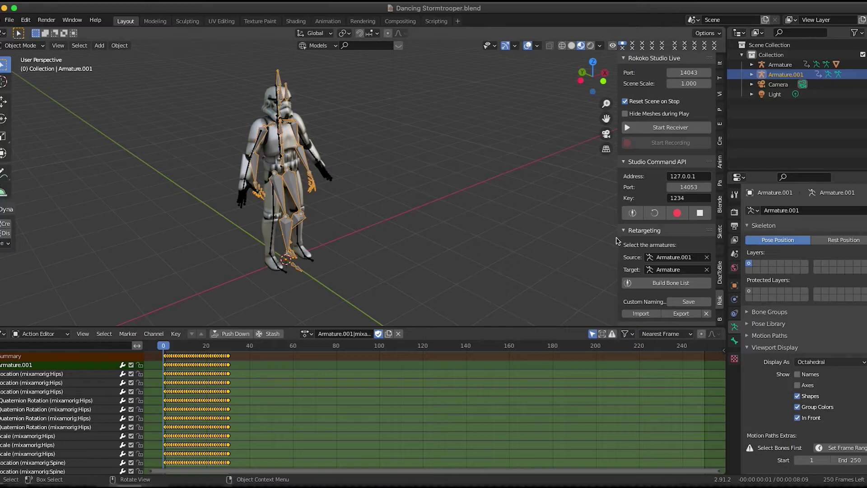
{"action": "left_click_drag", "start_coordinate": [618, 237], "coordinate": [608, 237]}
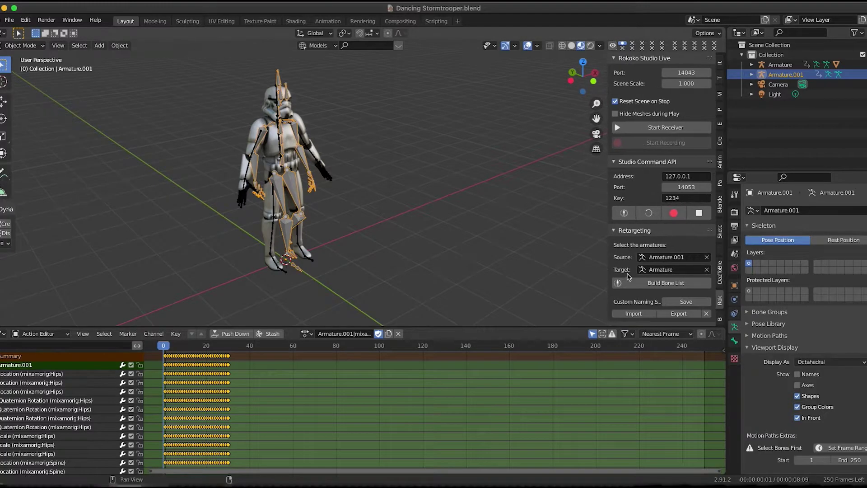
{"action": "left_click", "coordinate": [648, 282]}
- Widen the panel to review the mixamorig bone mapping, then retarget the walk onto Armature
{"action": "left_click_drag", "start_coordinate": [608, 235], "coordinate": [597, 236]}
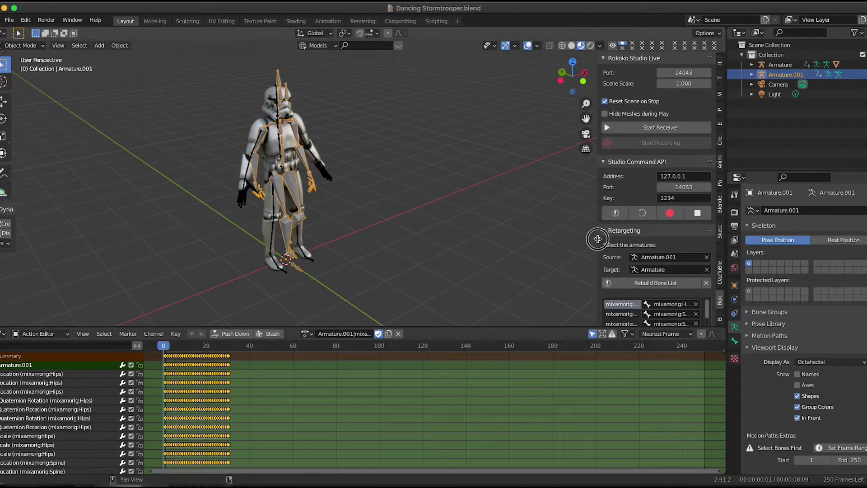
{"action": "scroll", "coordinate": [625, 234], "scroll_direction": "down", "scroll_amount": 5}
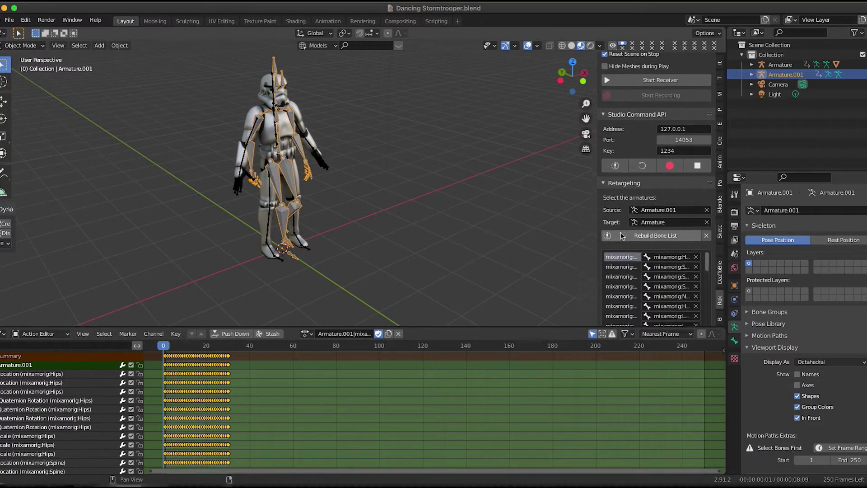
{"action": "scroll", "coordinate": [627, 193], "scroll_direction": "down", "scroll_amount": 3}
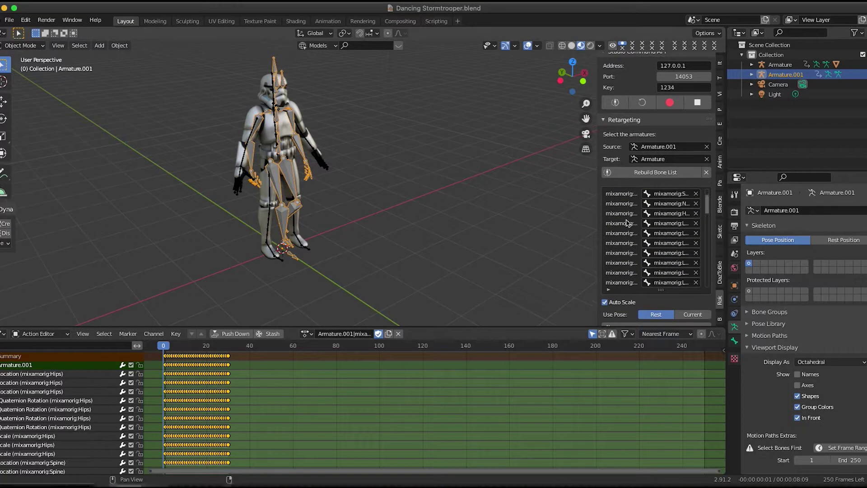
{"action": "scroll", "coordinate": [622, 226], "scroll_direction": "up", "scroll_amount": 5}
{"action": "left_click_drag", "start_coordinate": [598, 207], "coordinate": [578, 207]}
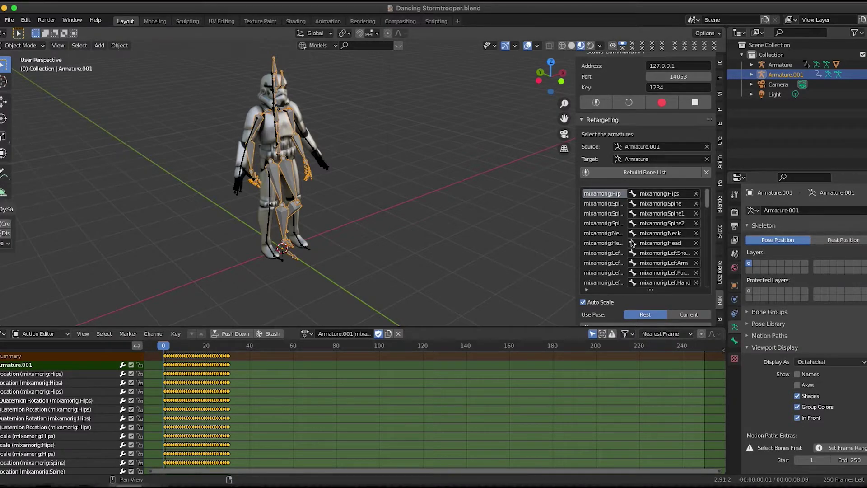
{"action": "scroll", "coordinate": [600, 164], "scroll_direction": "down", "scroll_amount": 3}
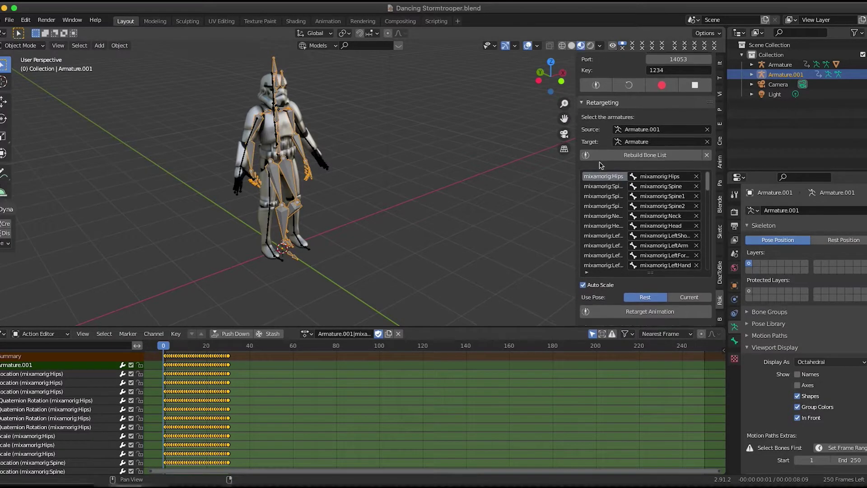
{"action": "scroll", "coordinate": [621, 227], "scroll_direction": "up", "scroll_amount": 1}
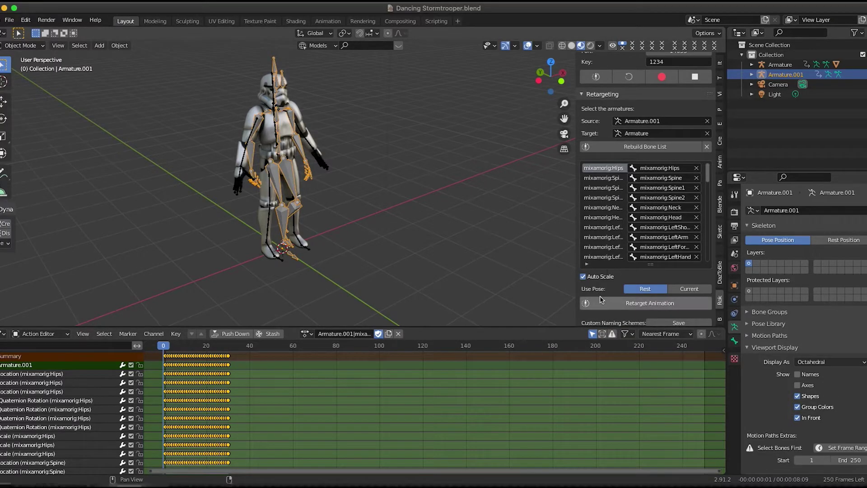
{"action": "left_click", "coordinate": [605, 303]}
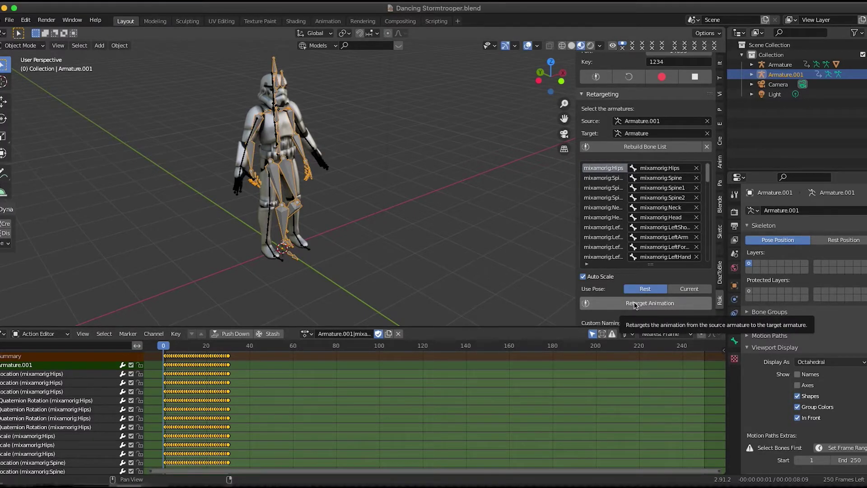
{"action": "middle_click_drag", "start_coordinate": [424, 258], "coordinate": [408, 236]}
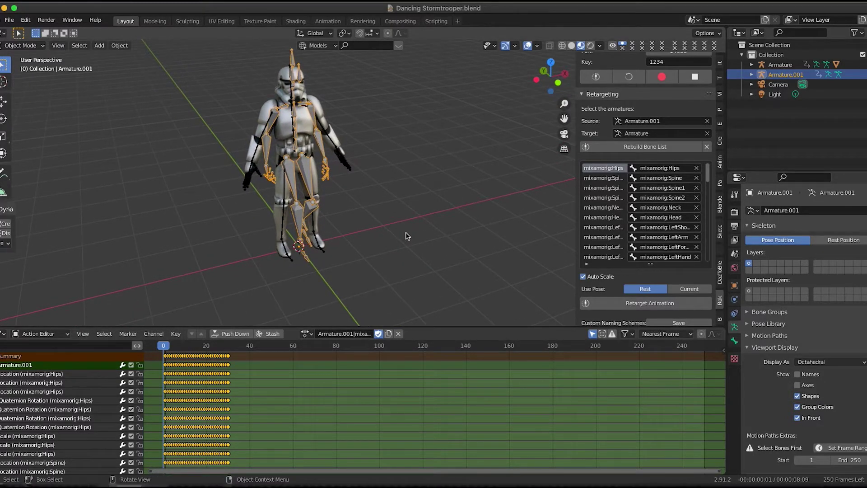
{"action": "mouse_move", "coordinate": [403, 229]}
{"action": "middle_mouse_down"}
{"action": "mouse_move", "coordinate": [394, 236]}
{"action": "mouse_move", "coordinate": [383, 226]}
{"action": "mouse_move", "coordinate": [382, 234]}
{"action": "mouse_move", "coordinate": [389, 229]}
{"action": "middle_mouse_up"}
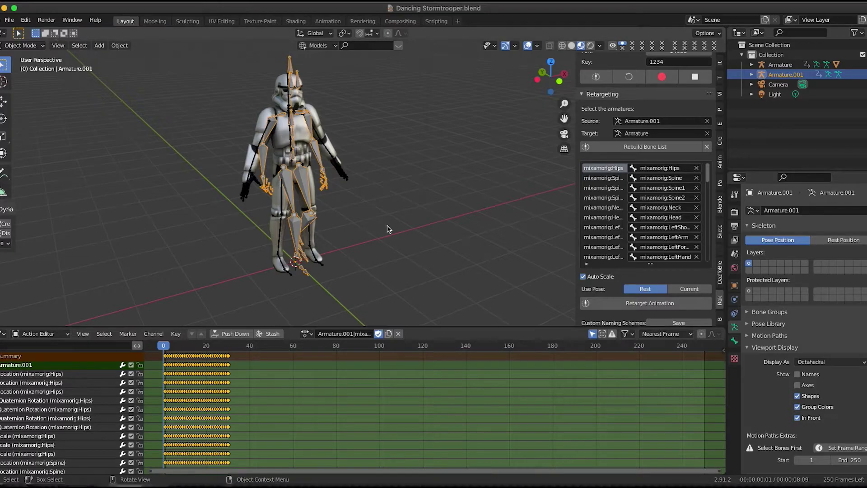
- Apply the retargeted Mixamo walk to the stormtrooper and preview it up to frame 29
{"action": "left_click", "coordinate": [628, 304]}
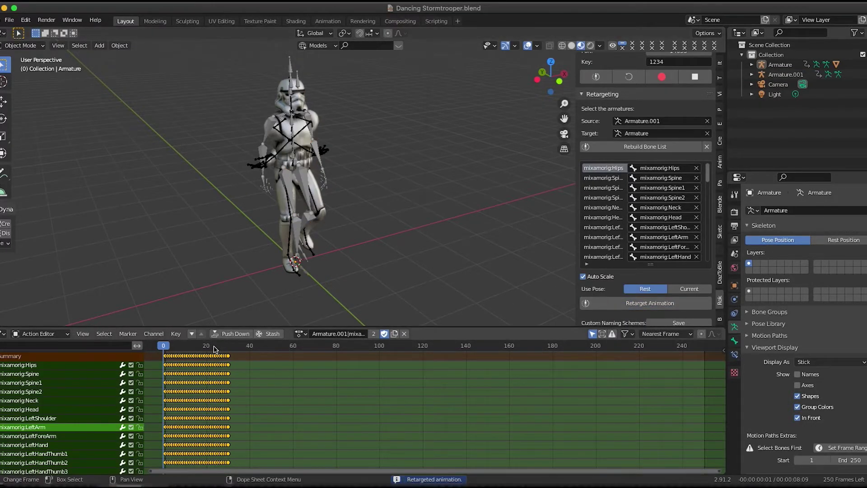
{"action": "scroll", "coordinate": [195, 357], "scroll_direction": "up", "scroll_amount": 4}
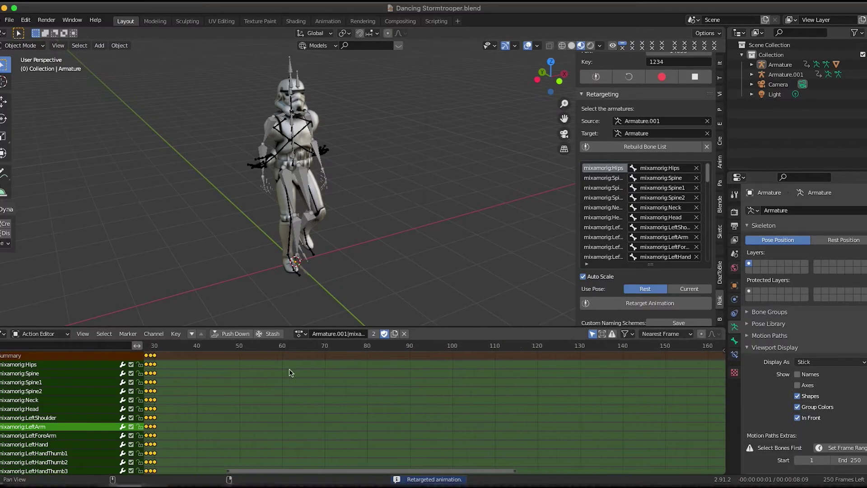
{"action": "middle_click_drag", "start_coordinate": [291, 389], "coordinate": [509, 395]}
{"action": "left_click_drag", "start_coordinate": [271, 351], "coordinate": [258, 383]}
{"action": "middle_click_drag", "start_coordinate": [299, 212], "coordinate": [309, 217]}
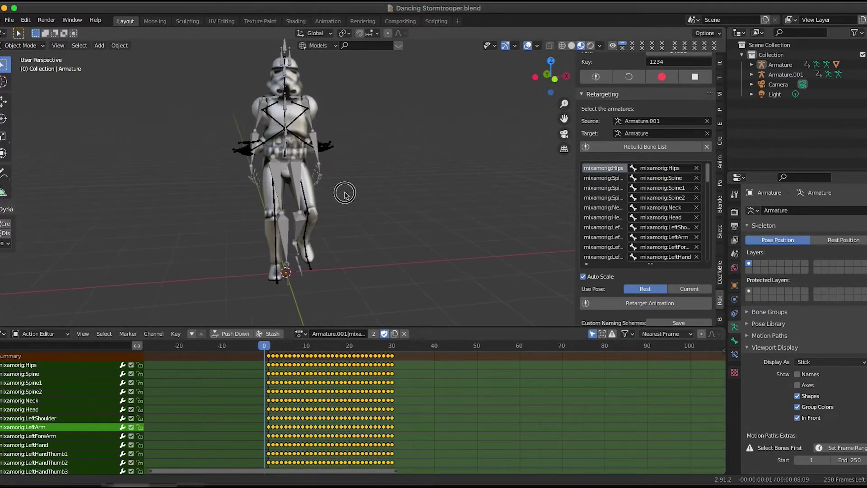
{"action": "scroll", "coordinate": [357, 213], "scroll_direction": "up", "scroll_amount": 3}
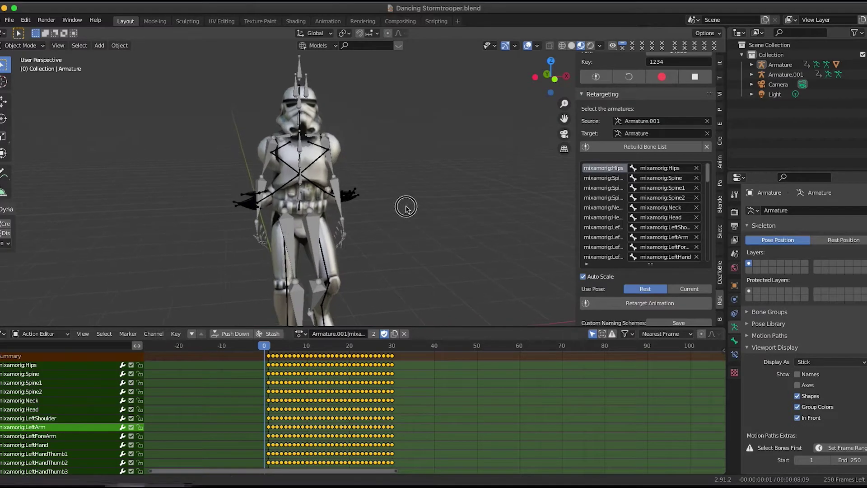
{"action": "middle_click_drag", "start_coordinate": [406, 207], "coordinate": [390, 218]}
- Put the stormtrooper's armature in Pose Mode and select its LeftArm bone
{"action": "left_click", "coordinate": [324, 155]}
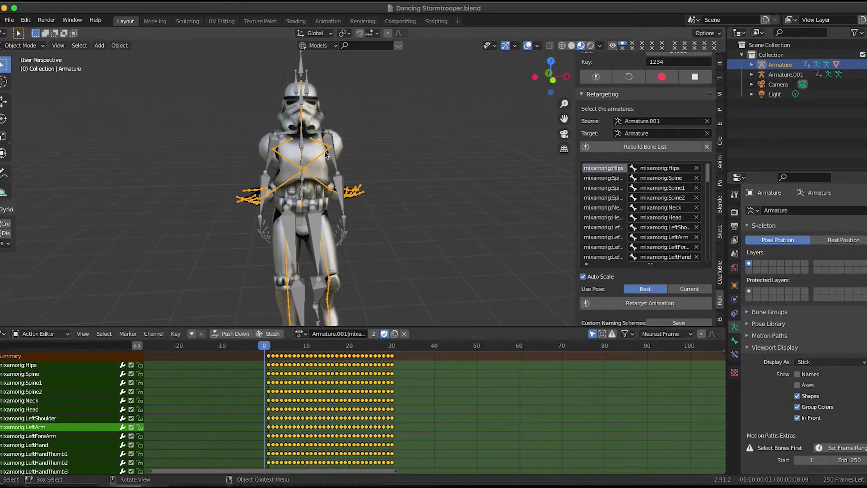
{"action": "key", "text": "ctrl+Tab"}
{"action": "left_click", "coordinate": [324, 154]}
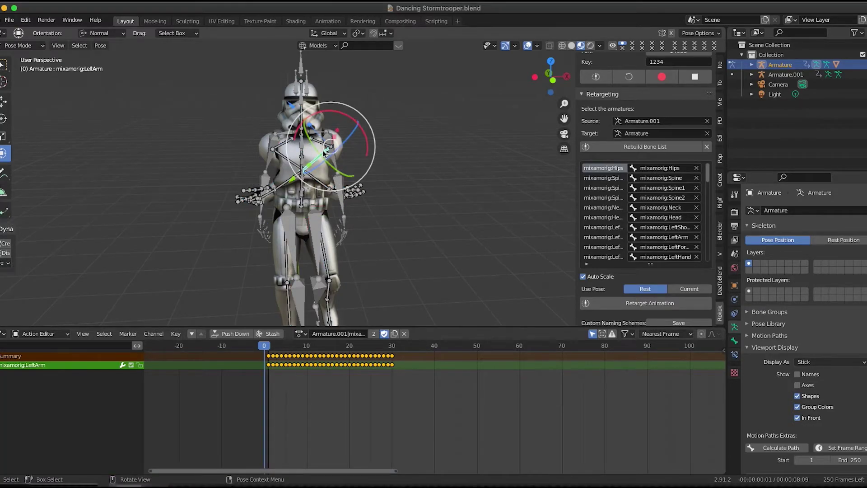
{"action": "middle_click_drag", "start_coordinate": [324, 154], "coordinate": [346, 192]}
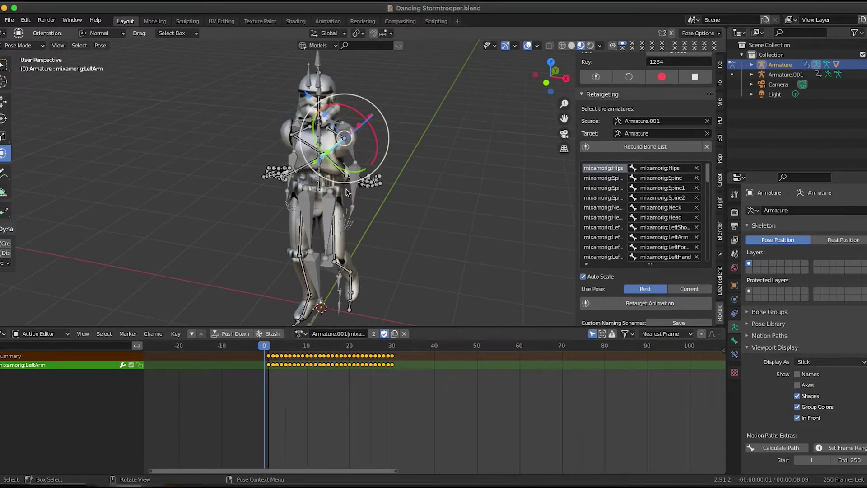
{"action": "middle_click_drag", "start_coordinate": [374, 215], "coordinate": [395, 205]}
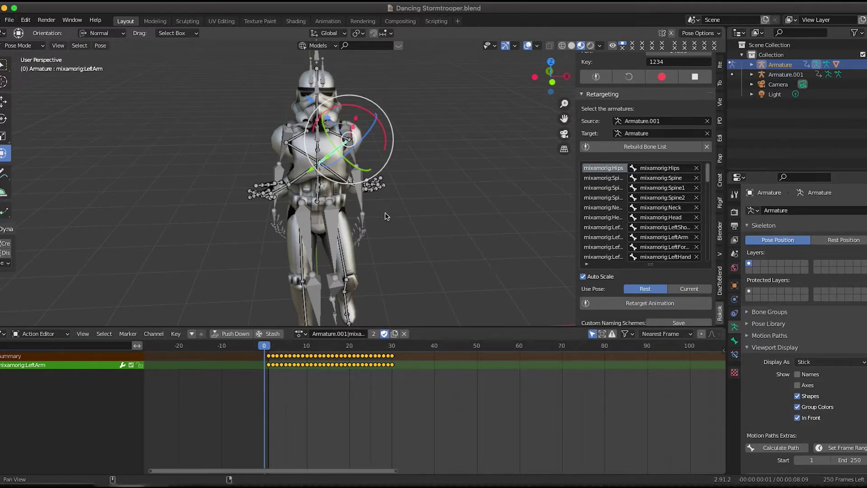
{"action": "mouse_move", "coordinate": [386, 216]}
{"action": "middle_mouse_down", "text": "shift"}
{"action": "mouse_move", "coordinate": [392, 209]}
{"action": "mouse_move", "coordinate": [384, 212]}
{"action": "middle_mouse_up", "text": "shift"}
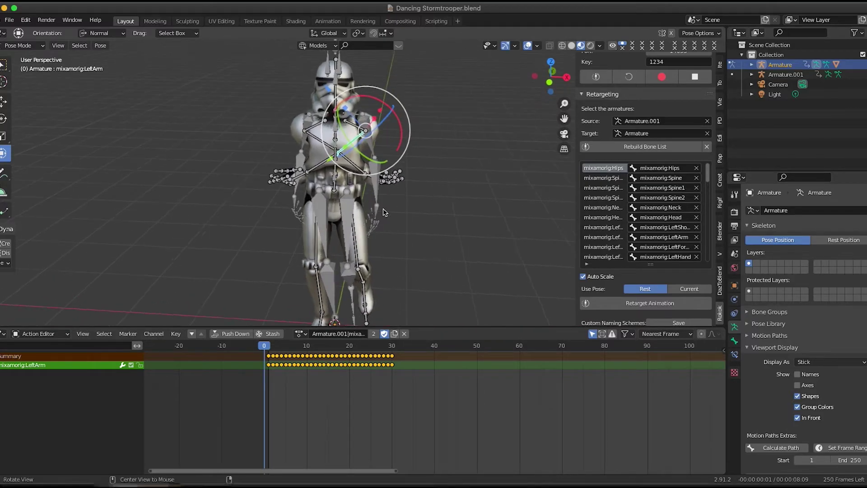
{"action": "left_click", "coordinate": [2, 338]}
- Switch the timeline area to the Graph Editor and expand the LeftArm rotation channels
{"action": "left_click", "coordinate": [127, 385]}
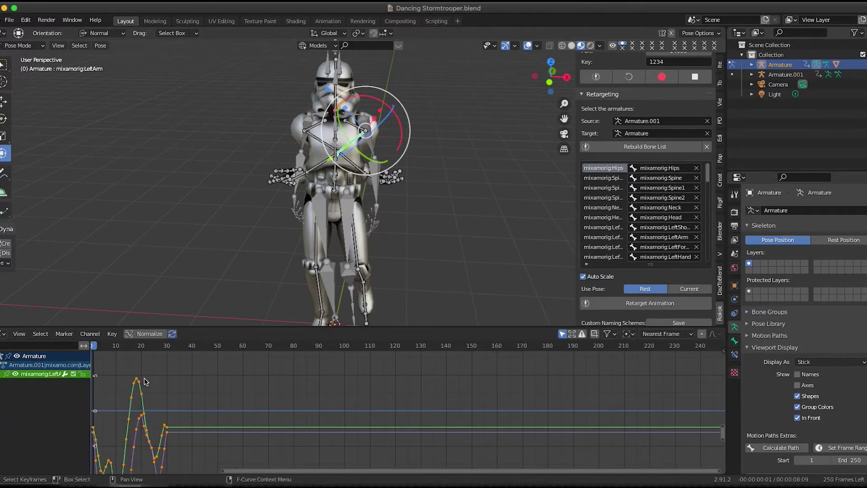
{"action": "middle_click_drag", "start_coordinate": [163, 383], "coordinate": [326, 390]}
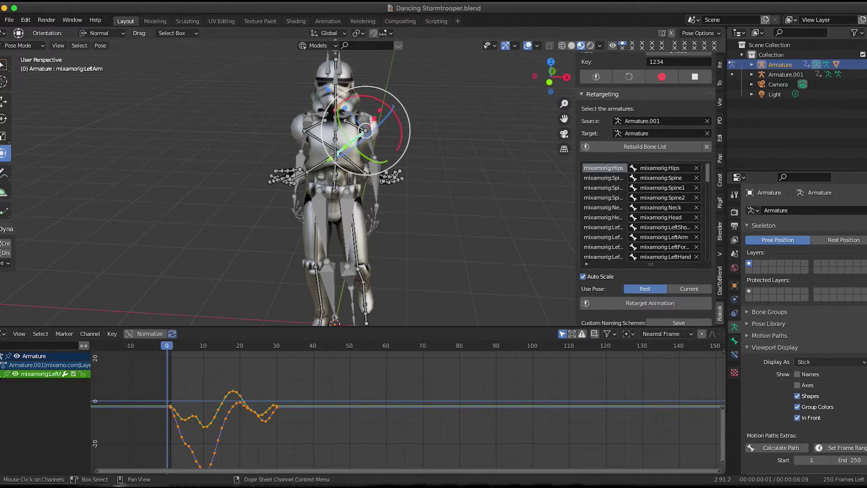
{"action": "left_click", "coordinate": [2, 374]}
{"action": "mouse_move", "coordinate": [278, 390]}
{"action": "middle_mouse_down"}
{"action": "mouse_move", "coordinate": [287, 383]}
{"action": "mouse_move", "coordinate": [281, 454]}
{"action": "mouse_move", "coordinate": [277, 382]}
{"action": "mouse_move", "coordinate": [265, 421]}
{"action": "mouse_move", "coordinate": [271, 393]}
{"action": "mouse_move", "coordinate": [259, 415]}
{"action": "mouse_move", "coordinate": [252, 402]}
{"action": "mouse_move", "coordinate": [294, 399]}
{"action": "mouse_move", "coordinate": [265, 398]}
{"action": "middle_mouse_up"}
- Enable Only Selected Curve Keyframes and select the LeftArm's X Euler Rotation curve
{"action": "left_click", "coordinate": [293, 397]}
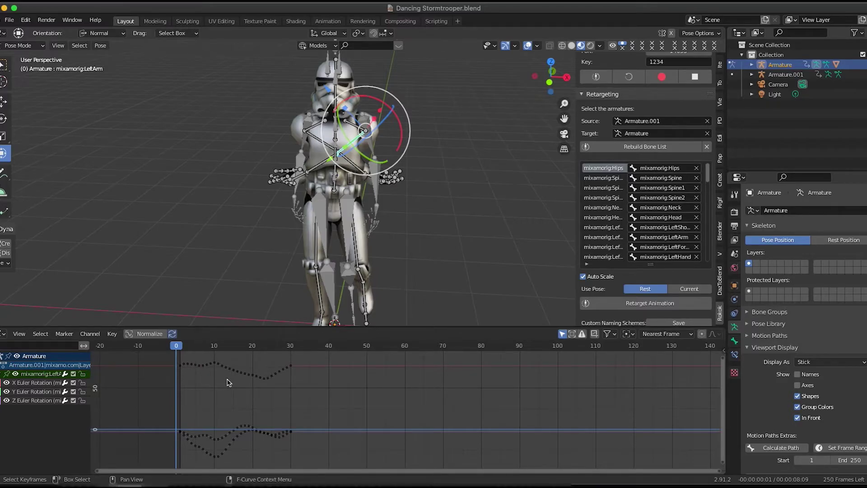
{"action": "left_click", "coordinate": [20, 333]}
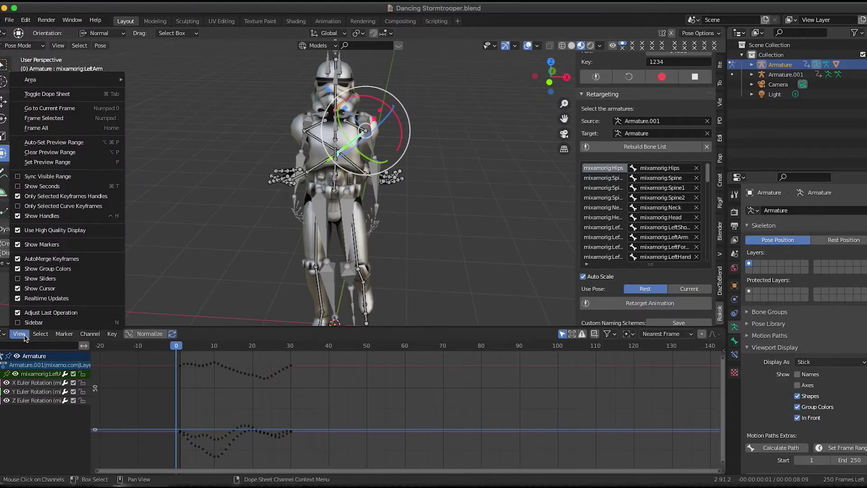
{"action": "left_click", "coordinate": [58, 207]}
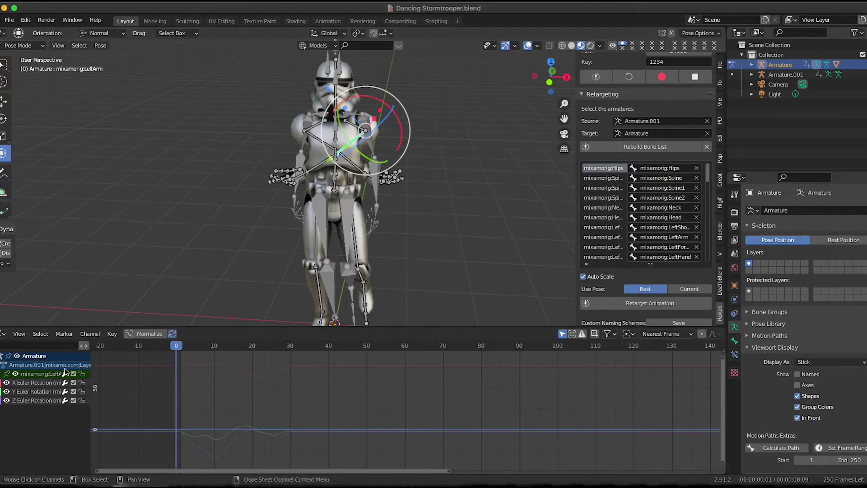
{"action": "left_click", "coordinate": [39, 382]}
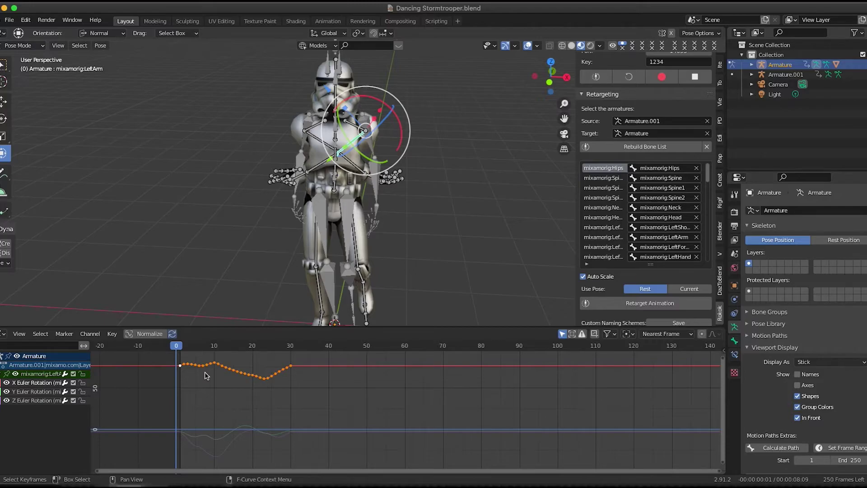
- Move the LeftArm's X Euler Rotation curve down on Y only and scrub to check the arm
{"action": "key", "text": "g"}
{"action": "key", "text": "y"}
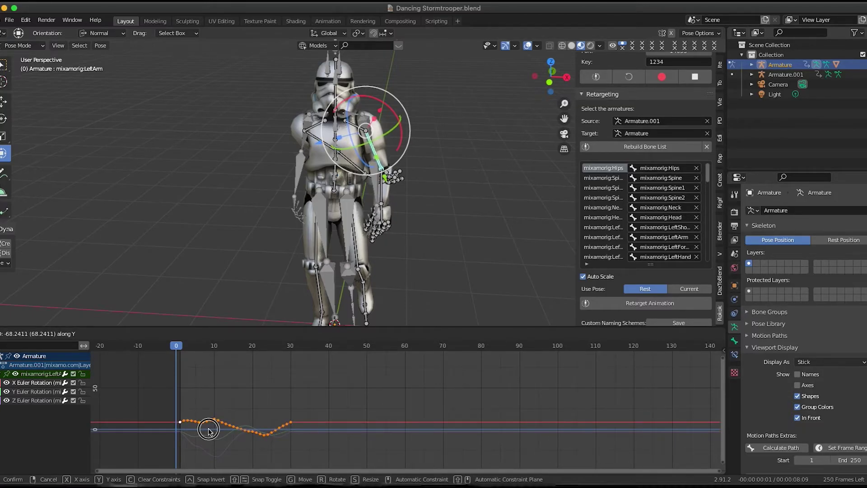
{"action": "left_click", "coordinate": [209, 430]}
{"action": "left_click_drag", "start_coordinate": [176, 355], "coordinate": [163, 374]}
{"action": "scroll", "coordinate": [387, 222], "scroll_direction": "up", "scroll_amount": 5}
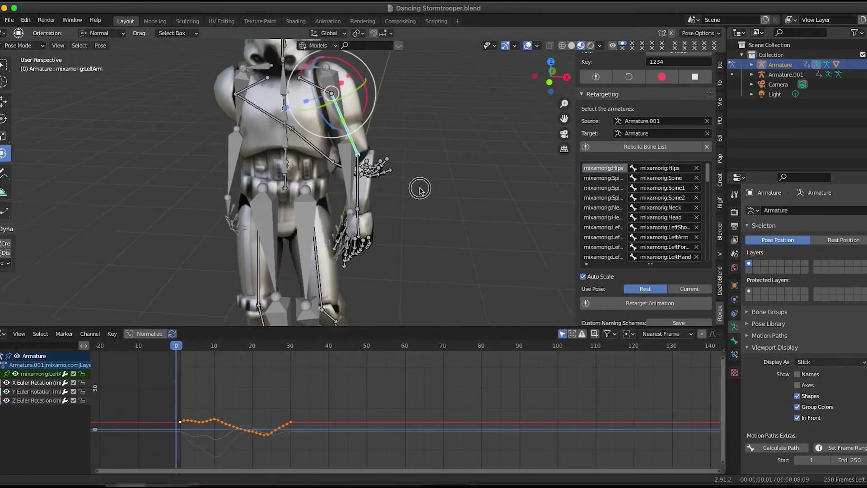
{"action": "left_click", "coordinate": [358, 227]}
- Expand the LeftHand channels and shift its Z Euler Rotation curve vertically
{"action": "middle_click_drag", "start_coordinate": [358, 227], "coordinate": [407, 276]}
{"action": "left_click", "coordinate": [2, 374]}
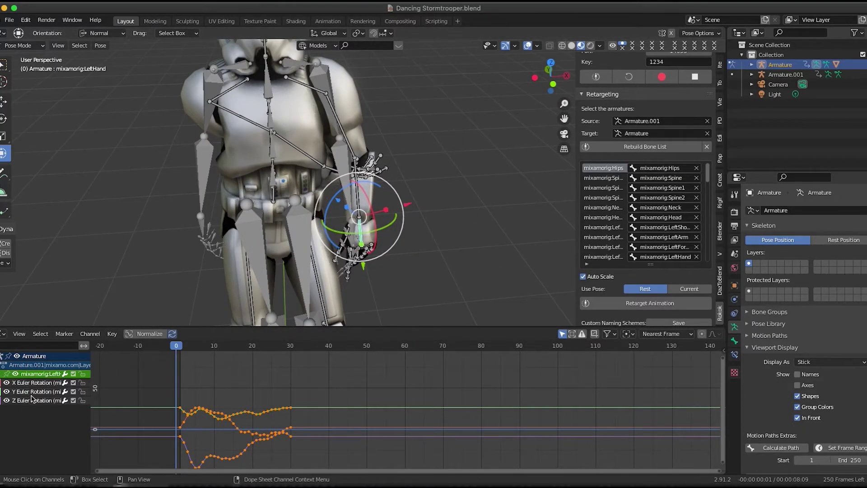
{"action": "left_click", "coordinate": [32, 401]}
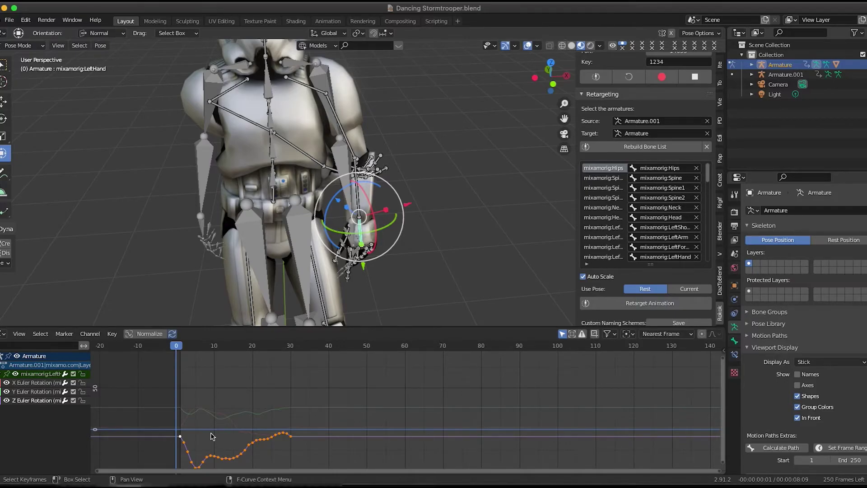
{"action": "key", "text": "g"}
{"action": "key", "text": "y"}
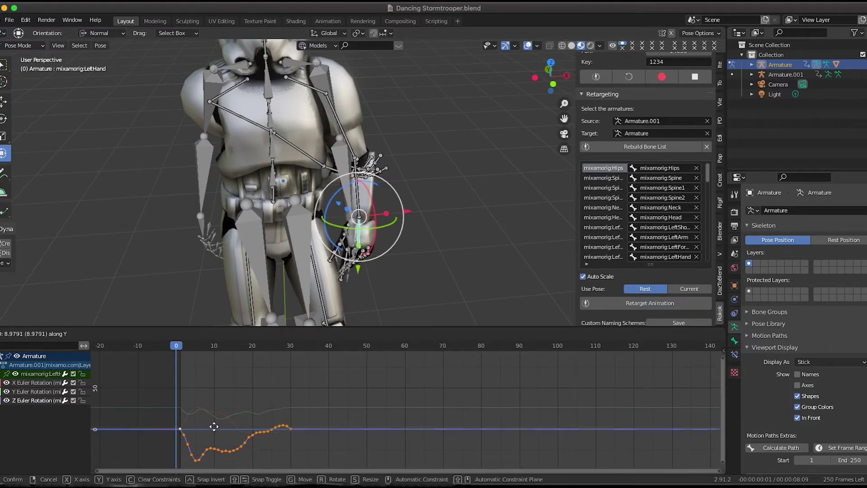
{"action": "left_click", "coordinate": [214, 428]}
- Lower the LeftHand's Y Euler Rotation curve in two vertical moves
{"action": "left_click", "coordinate": [263, 431]}
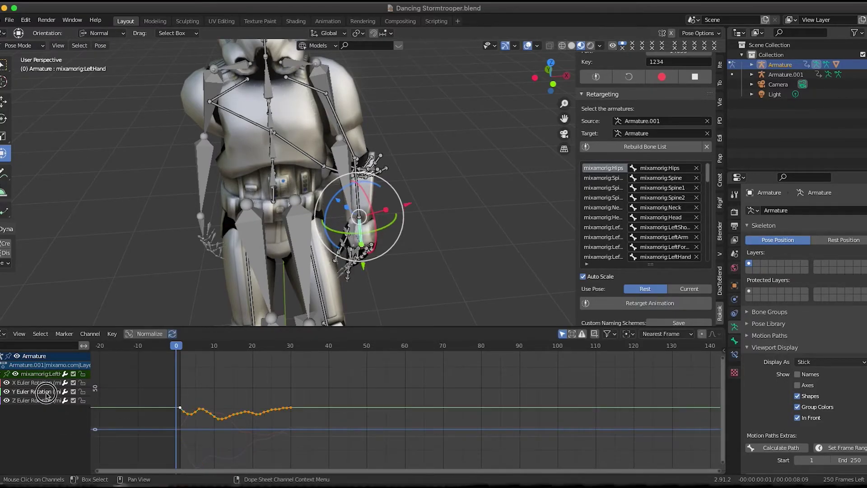
{"action": "key", "text": "g"}
{"action": "key", "text": "y"}
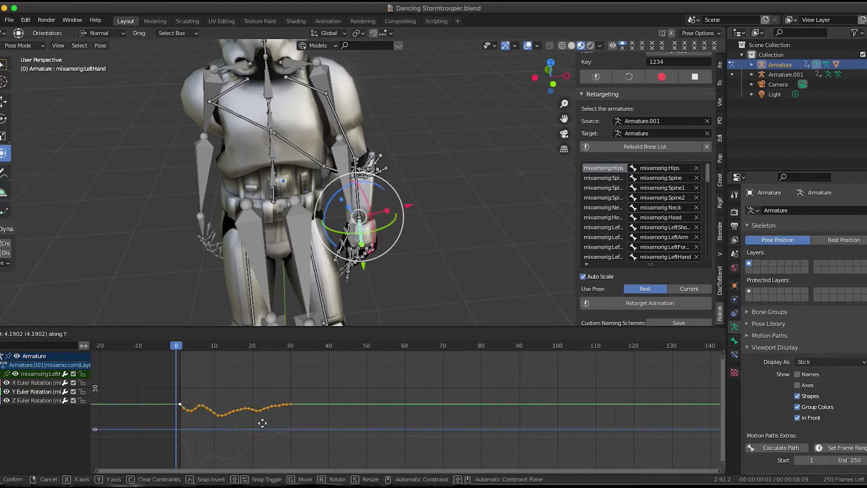
{"action": "left_click", "coordinate": [261, 443]}
{"action": "key", "text": "g"}
{"action": "key", "text": "y"}
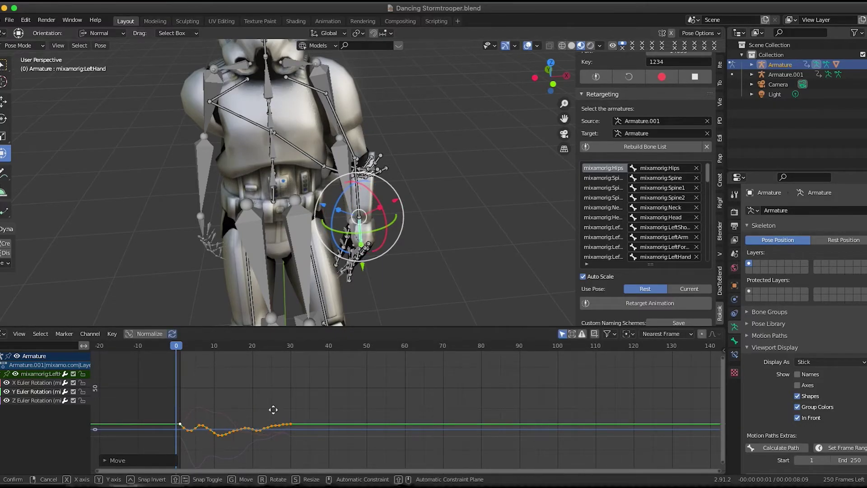
{"action": "left_click", "coordinate": [271, 437]}
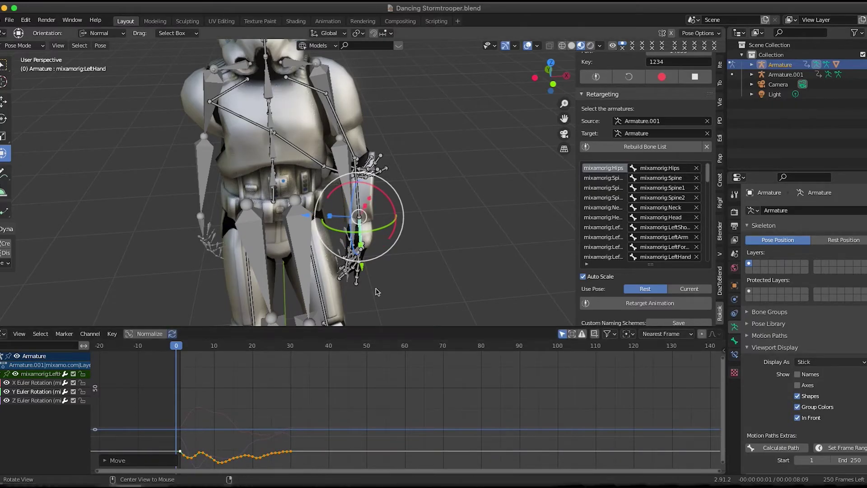
- Nudge the LeftHand's X rotation curve down and scrub the walk to check the hand
{"action": "left_click", "coordinate": [41, 386]}
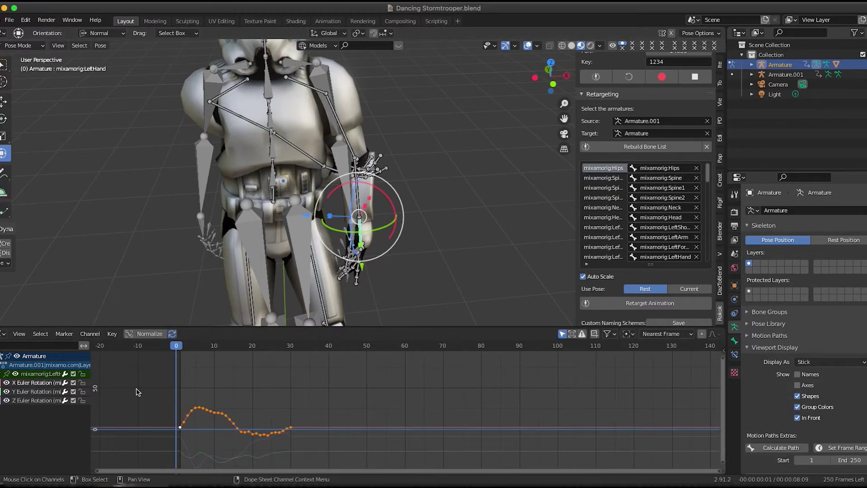
{"action": "key", "text": "g"}
{"action": "left_click", "coordinate": [232, 405]}
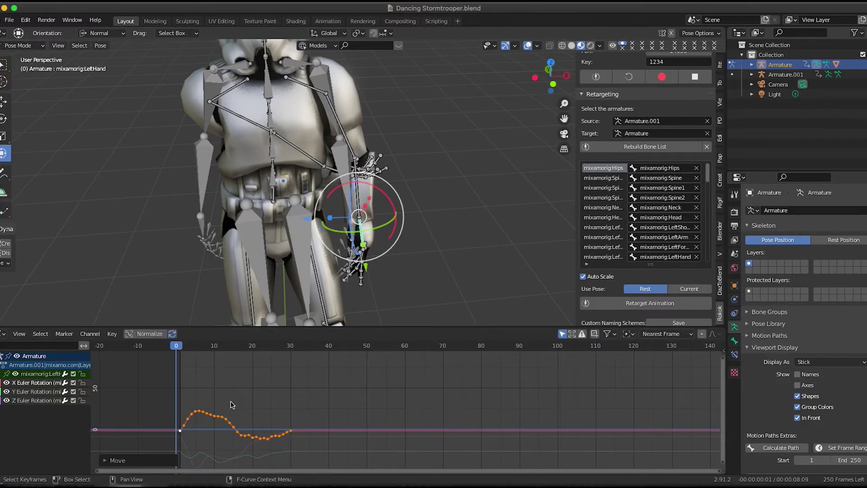
{"action": "middle_click_drag", "start_coordinate": [393, 271], "coordinate": [364, 198]}
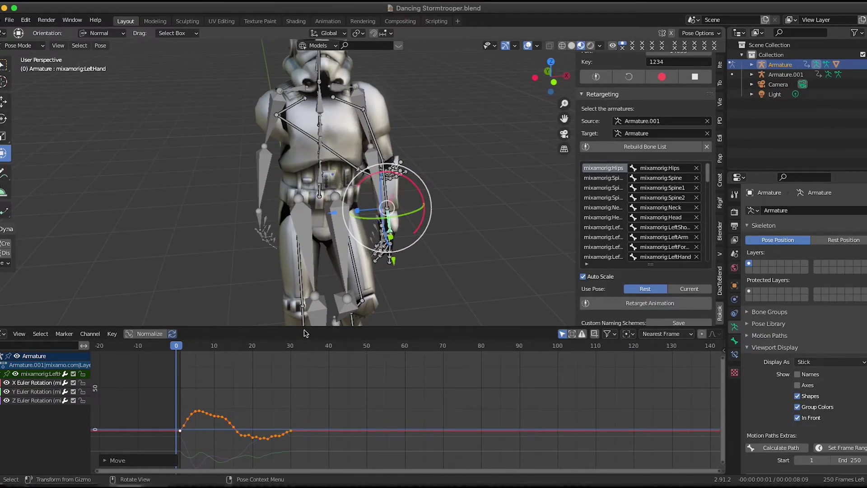
{"action": "left_click_drag", "start_coordinate": [183, 351], "coordinate": [170, 373]}
{"action": "middle_click_drag", "start_coordinate": [316, 271], "coordinate": [268, 340]}
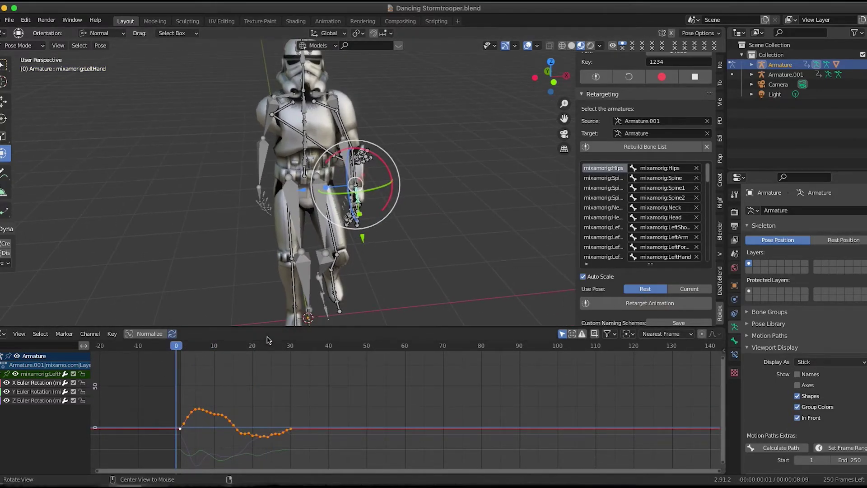
{"action": "left_click_drag", "start_coordinate": [199, 356], "coordinate": [174, 359]}
- Lower the RightArm's X Euler Rotation curve vertically toward zero
{"action": "left_click", "coordinate": [287, 123]}
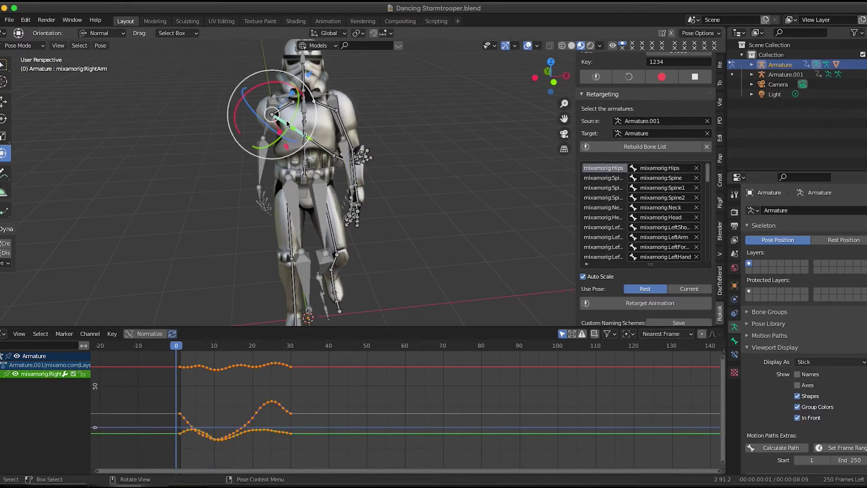
{"action": "left_click", "coordinate": [2, 374]}
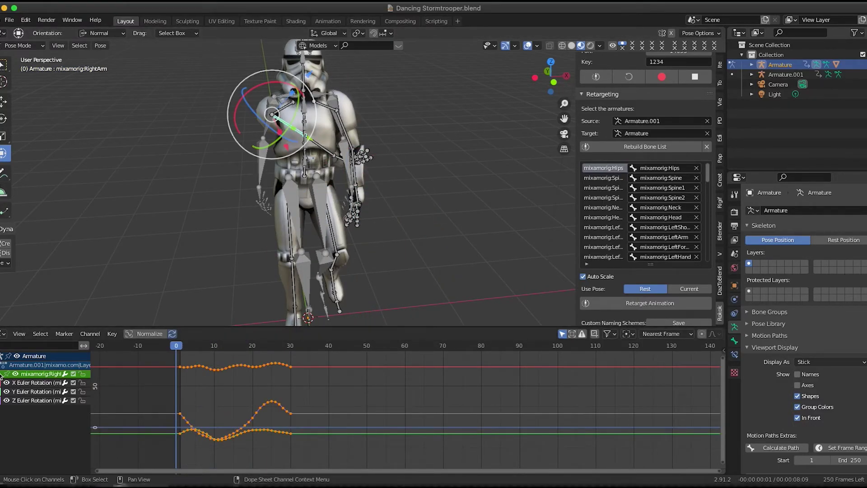
{"action": "left_click", "coordinate": [36, 383]}
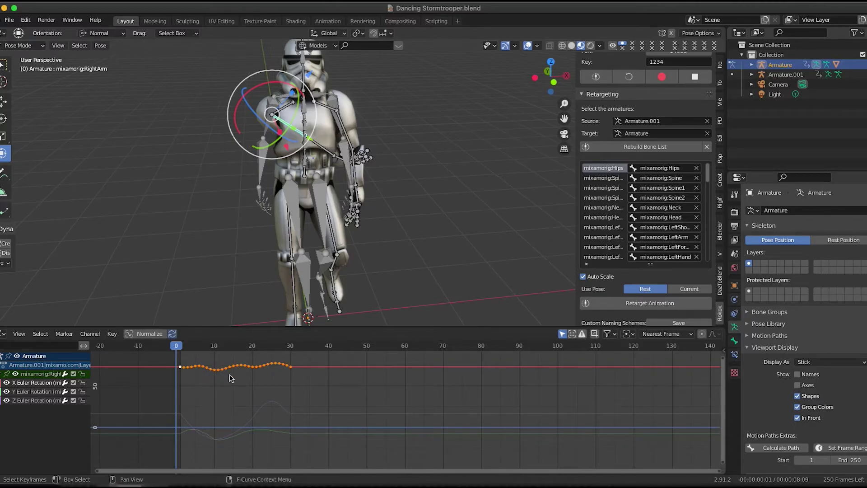
{"action": "key", "text": "g"}
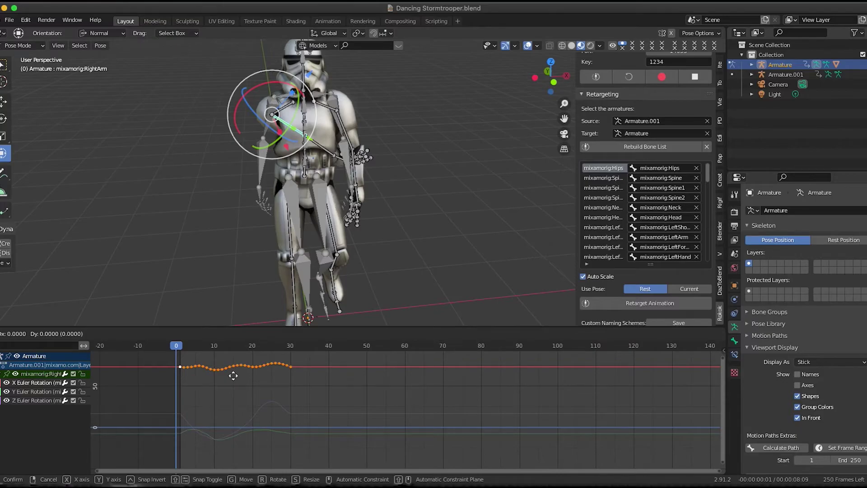
{"action": "key", "text": "y"}
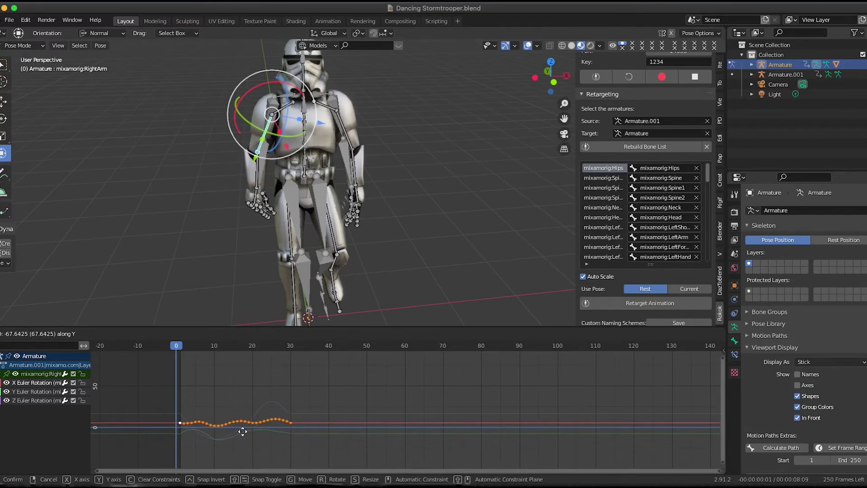
{"action": "left_click", "coordinate": [242, 434]}
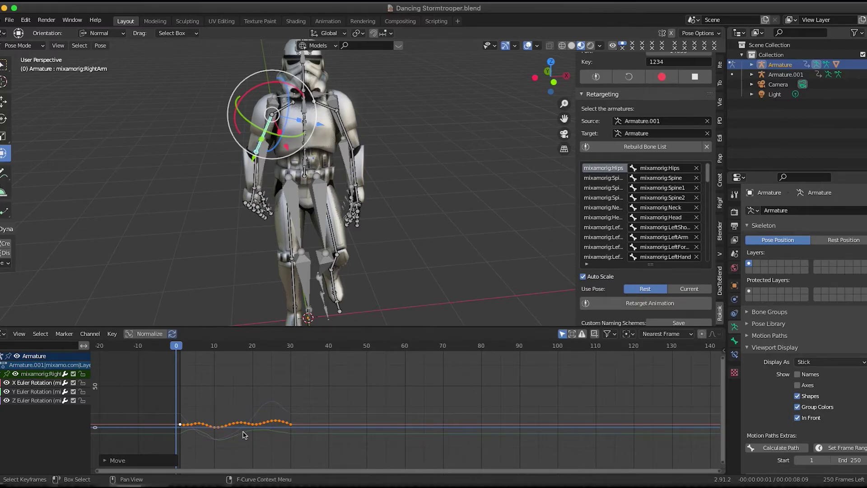
{"action": "middle_click_drag", "start_coordinate": [318, 146], "coordinate": [408, 131]}
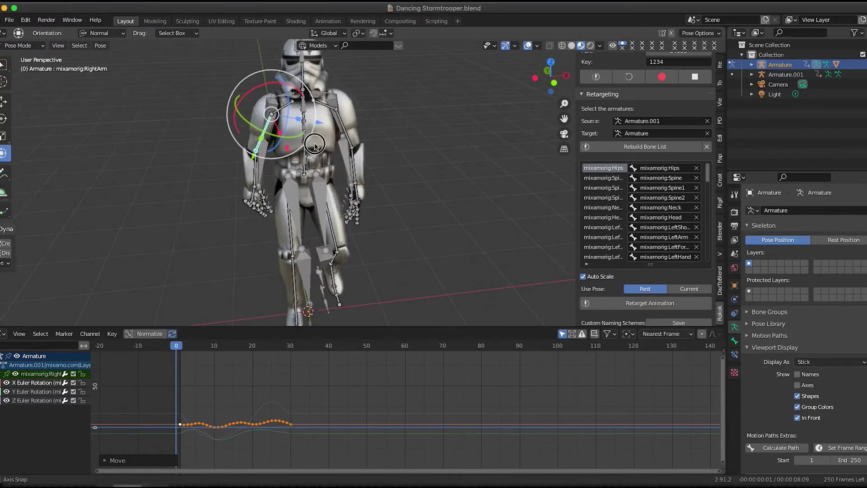
{"action": "scroll", "coordinate": [285, 167], "scroll_direction": "up", "scroll_amount": 2}
{"action": "scroll", "coordinate": [285, 167], "scroll_direction": "up", "scroll_amount": 1}
- Raise the RightHand's Y Euler Rotation curve vertically and view the whole stormtrooper
{"action": "left_click", "coordinate": [223, 199]}
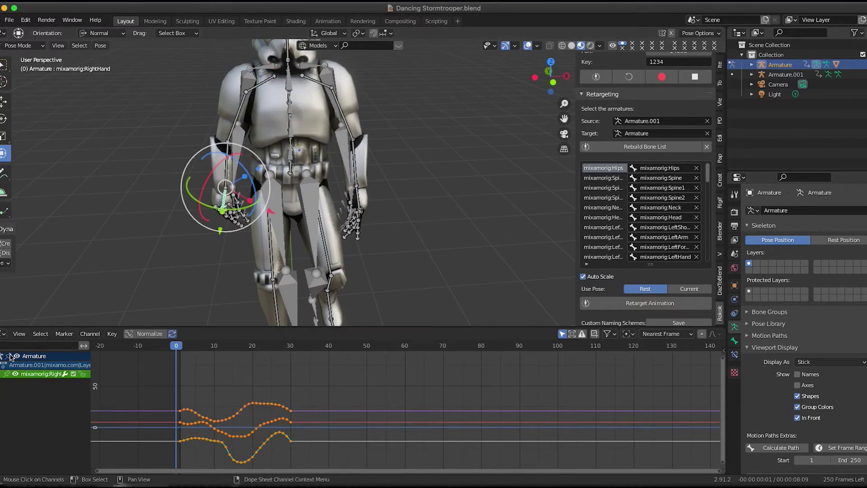
{"action": "left_click", "coordinate": [40, 401]}
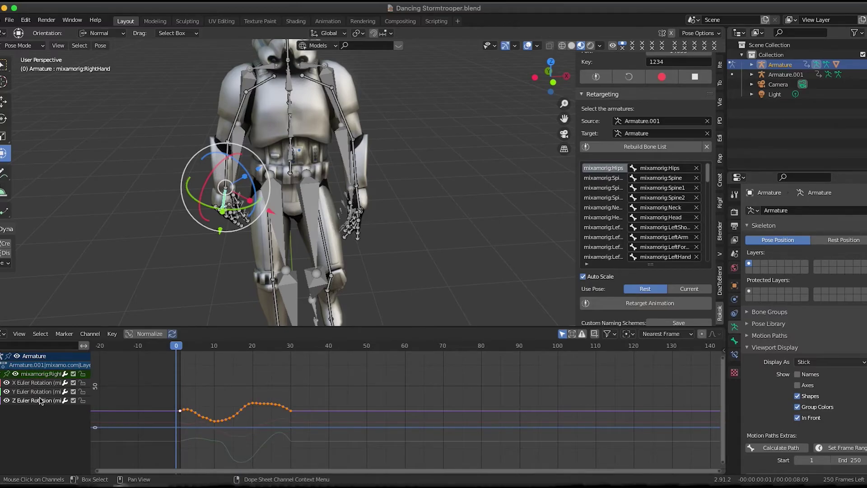
{"action": "left_click", "coordinate": [41, 392]}
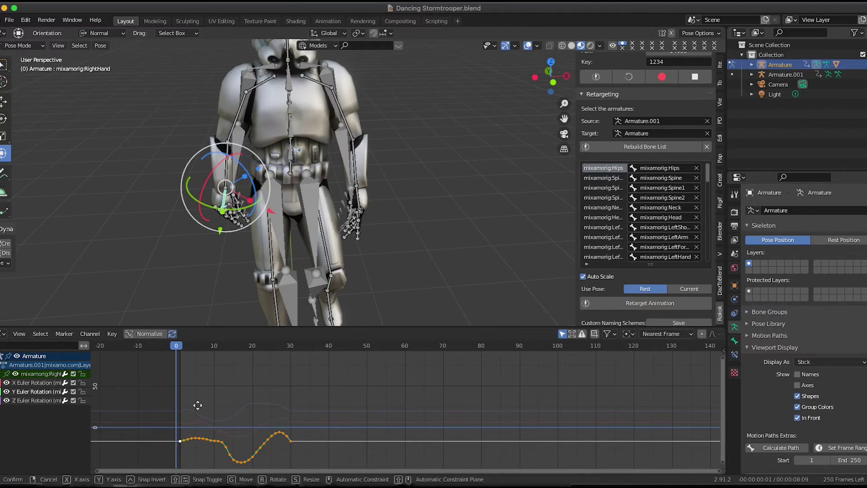
{"action": "key", "text": "g"}
{"action": "key", "text": "y"}
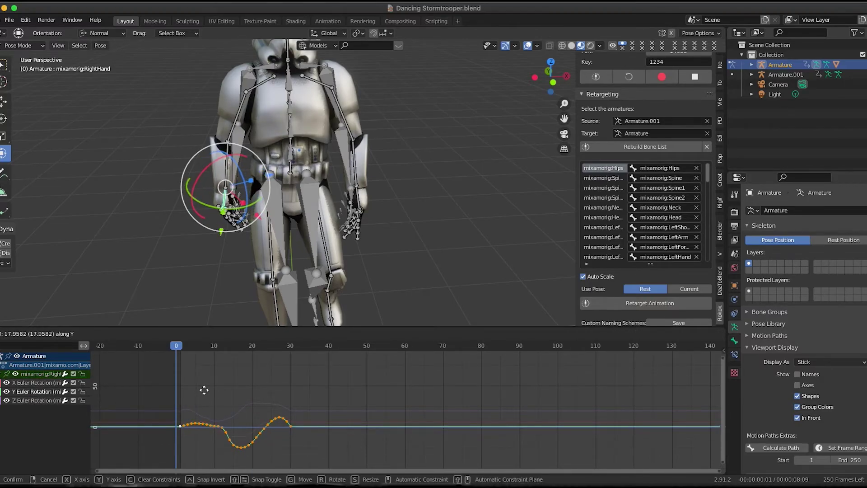
{"action": "left_click", "coordinate": [204, 390]}
{"action": "scroll", "coordinate": [386, 216], "scroll_direction": "down", "scroll_amount": 4}
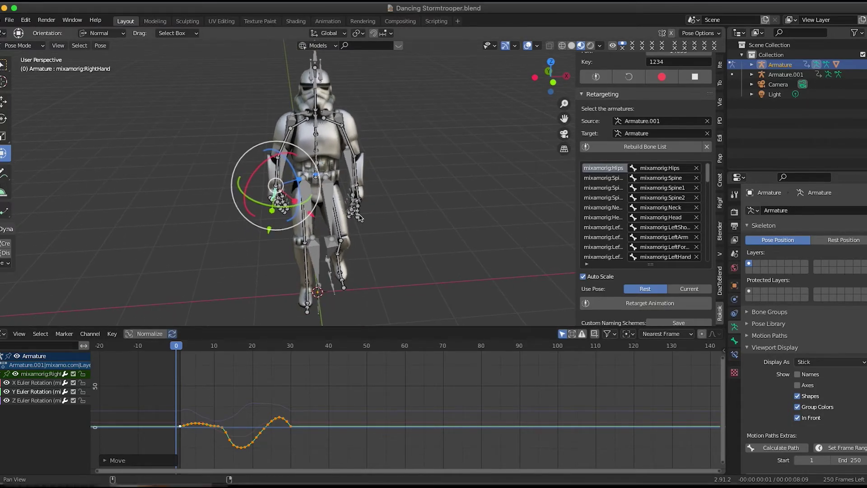
{"action": "middle_click_drag", "start_coordinate": [386, 216], "coordinate": [212, 271]}
{"action": "scroll", "coordinate": [400, 246], "scroll_direction": "down", "scroll_amount": 2}
{"action": "left_click", "coordinate": [194, 279]}
- Play and scrub the corrected walk, then select Armature.001 in Object Mode
{"action": "key", "text": "space"}
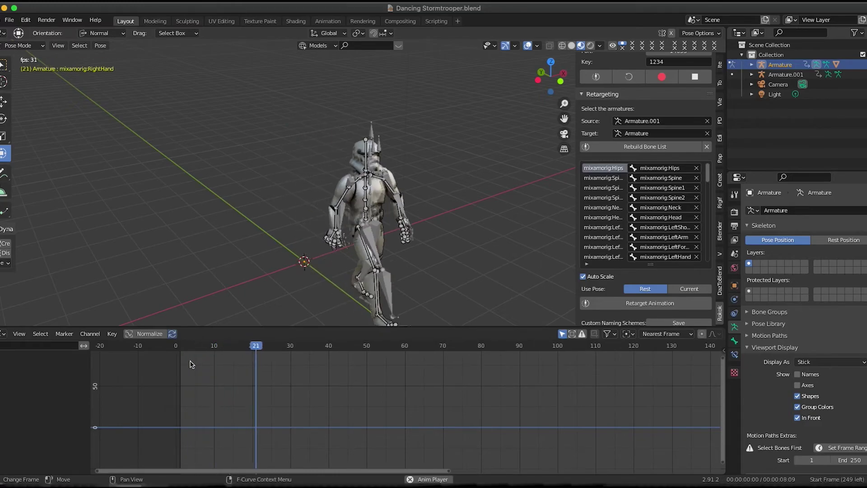
{"action": "key", "text": "space"}
{"action": "left_click_drag", "start_coordinate": [273, 353], "coordinate": [176, 372]}
{"action": "middle_click_drag", "start_coordinate": [337, 217], "coordinate": [273, 194]}
{"action": "scroll", "coordinate": [389, 188], "scroll_direction": "up", "scroll_amount": 5}
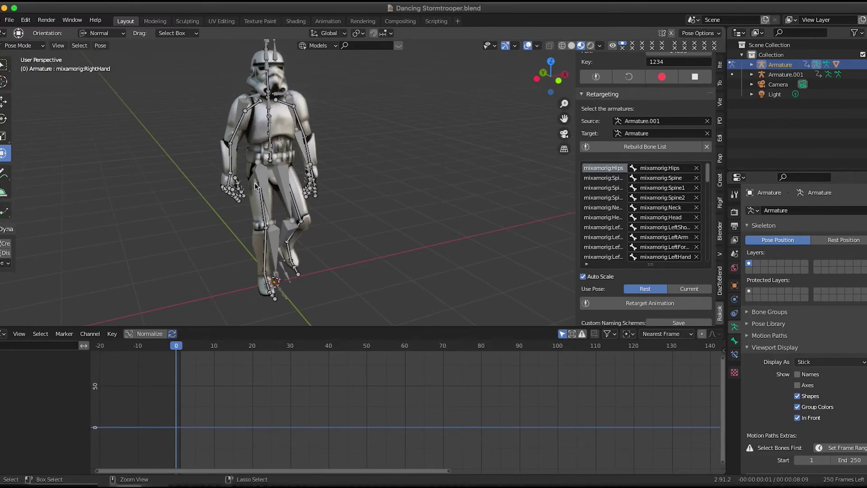
{"action": "key", "text": "ctrl+Tab"}
{"action": "left_click", "coordinate": [262, 179]}
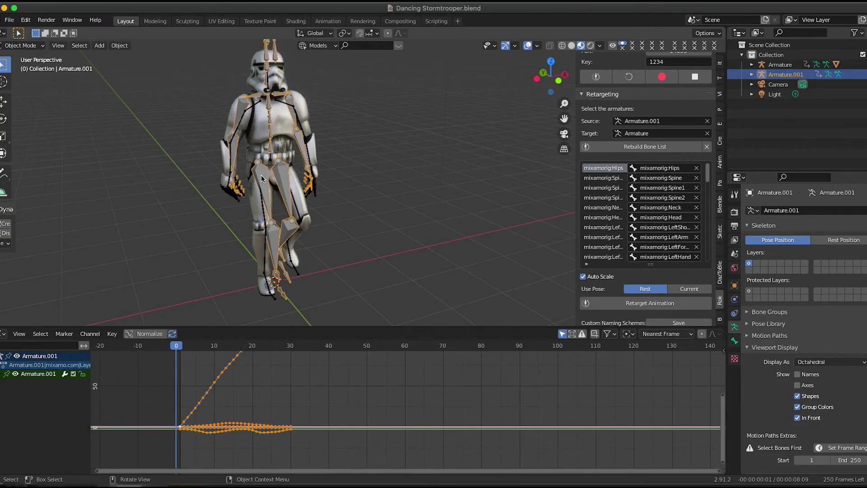
- Hide the source armature Armature.001 with H and widen the outliner
{"action": "left_click", "coordinate": [3, 153]}
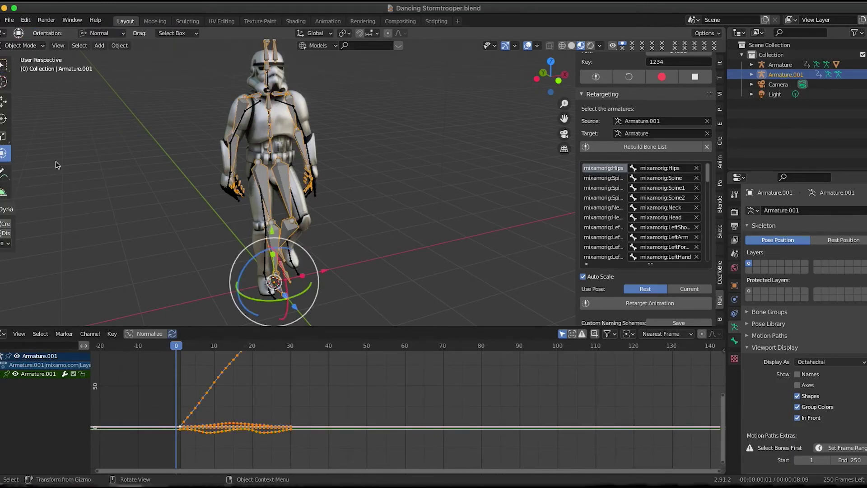
{"action": "middle_click_drag", "start_coordinate": [301, 213], "coordinate": [317, 249]}
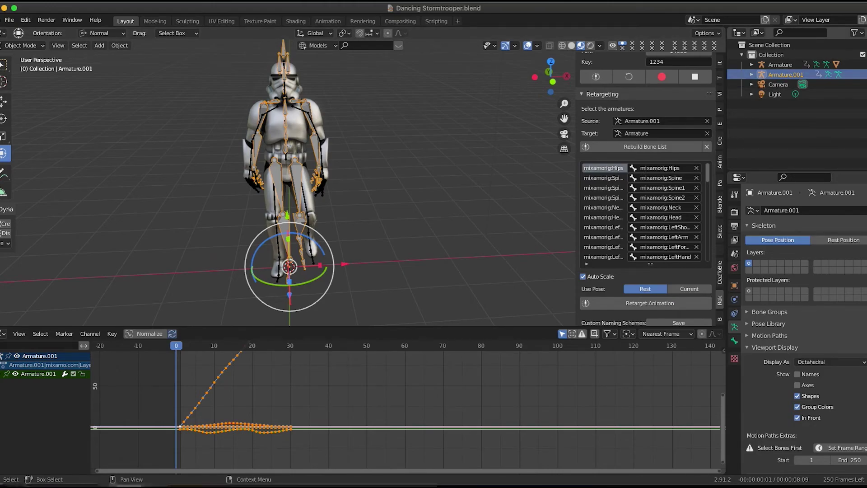
{"action": "key", "text": "h"}
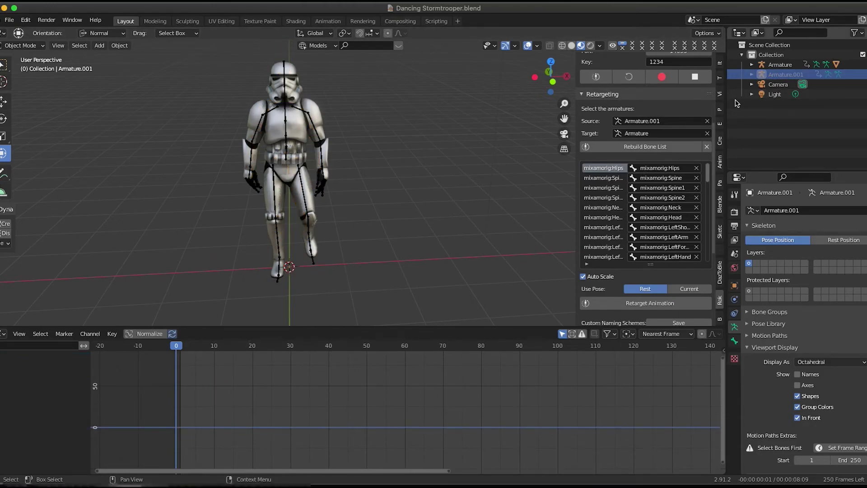
{"action": "left_click_drag", "start_coordinate": [727, 105], "coordinate": [690, 105]}
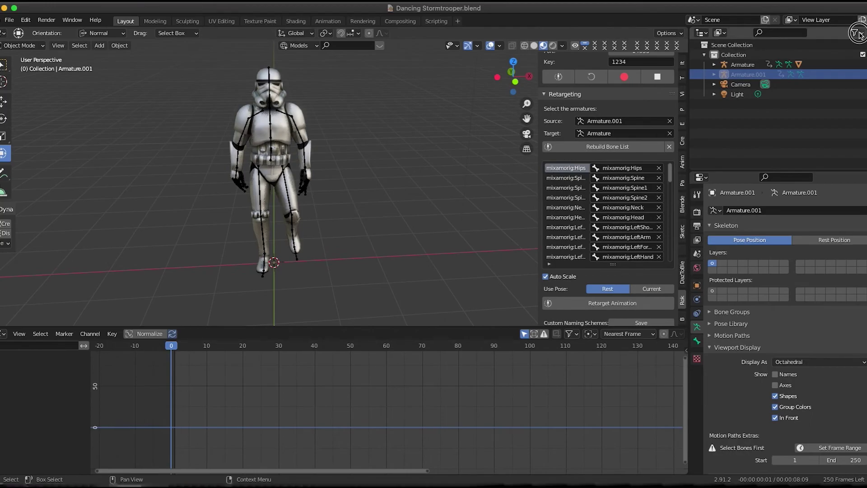
- Enable outliner restriction toggles and scrub the walk between frame 0 and about frame 23
{"action": "left_click", "coordinate": [855, 32]}
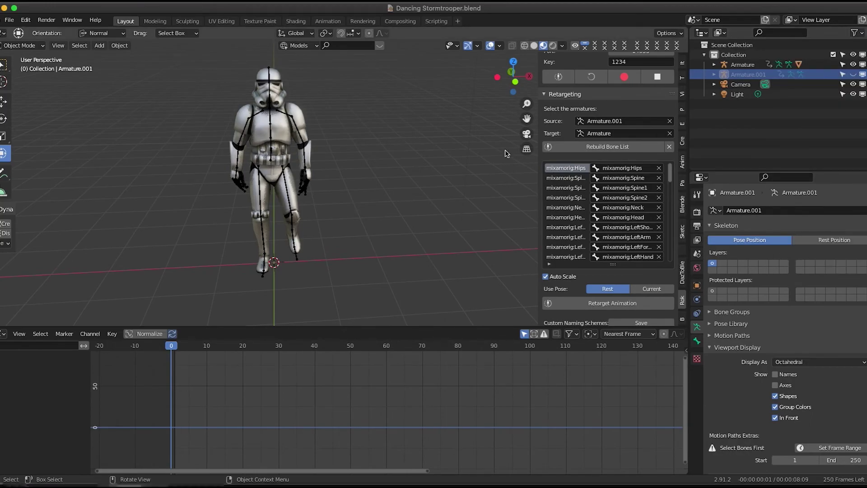
{"action": "middle_click_drag", "start_coordinate": [400, 170], "coordinate": [212, 341], "text": "shift"}
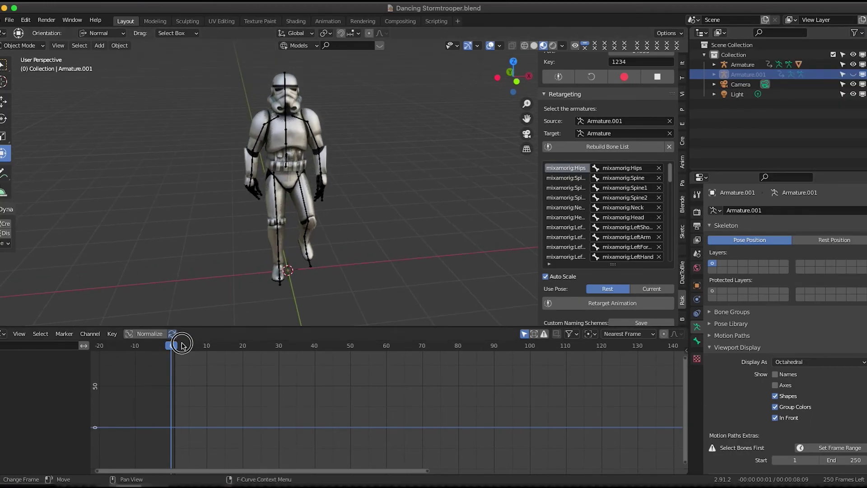
{"action": "left_click_drag", "start_coordinate": [183, 345], "coordinate": [167, 355]}
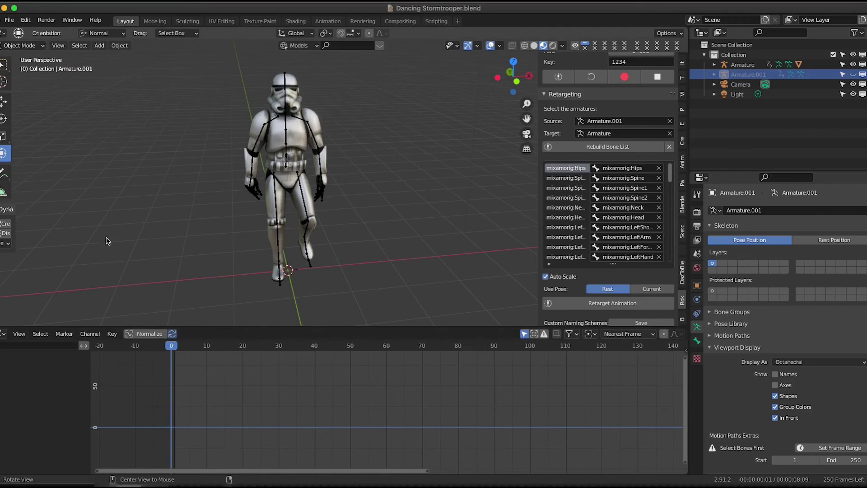
{"action": "middle_click_drag", "start_coordinate": [230, 187], "coordinate": [256, 190]}
{"action": "mouse_move", "coordinate": [171, 347]}
{"action": "left_mouse_down"}
{"action": "mouse_move", "coordinate": [273, 348]}
{"action": "mouse_move", "coordinate": [167, 348]}
{"action": "mouse_move", "coordinate": [275, 349]}
{"action": "mouse_move", "coordinate": [308, 360]}
{"action": "mouse_move", "coordinate": [171, 364]}
{"action": "left_mouse_up"}
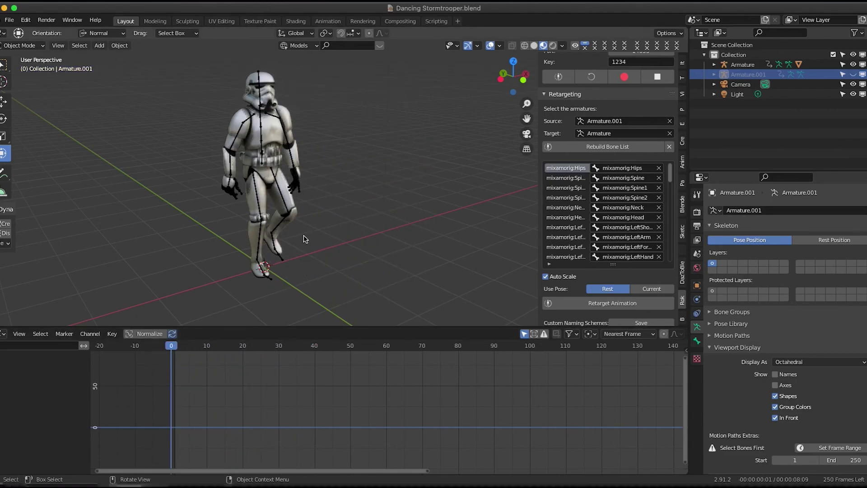
{"action": "middle_click_drag", "start_coordinate": [300, 242], "coordinate": [277, 225]}
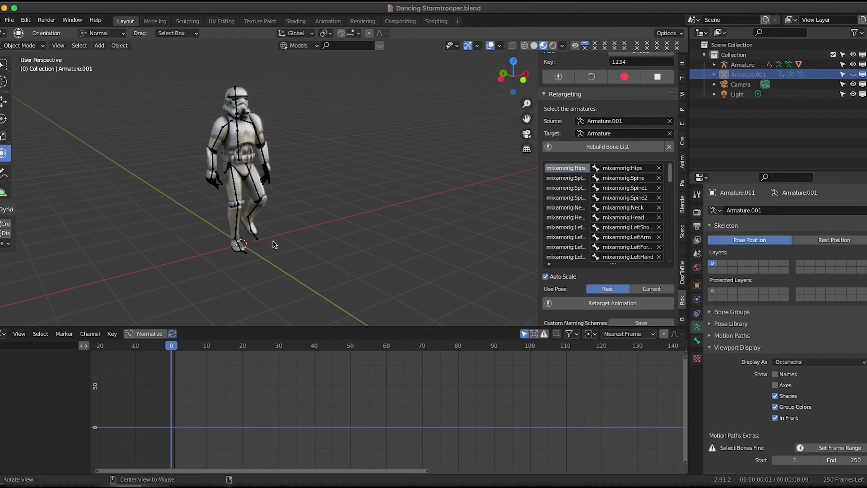
{"action": "middle_click_drag", "start_coordinate": [275, 245], "coordinate": [284, 244]}
{"action": "mouse_move", "coordinate": [181, 346]}
{"action": "left_mouse_down"}
{"action": "mouse_move", "coordinate": [254, 347]}
{"action": "mouse_move", "coordinate": [171, 352]}
{"action": "left_mouse_up"}
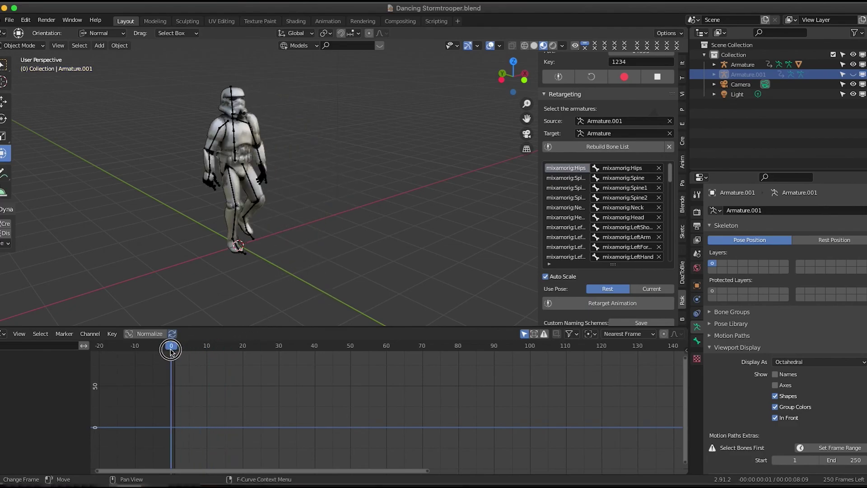